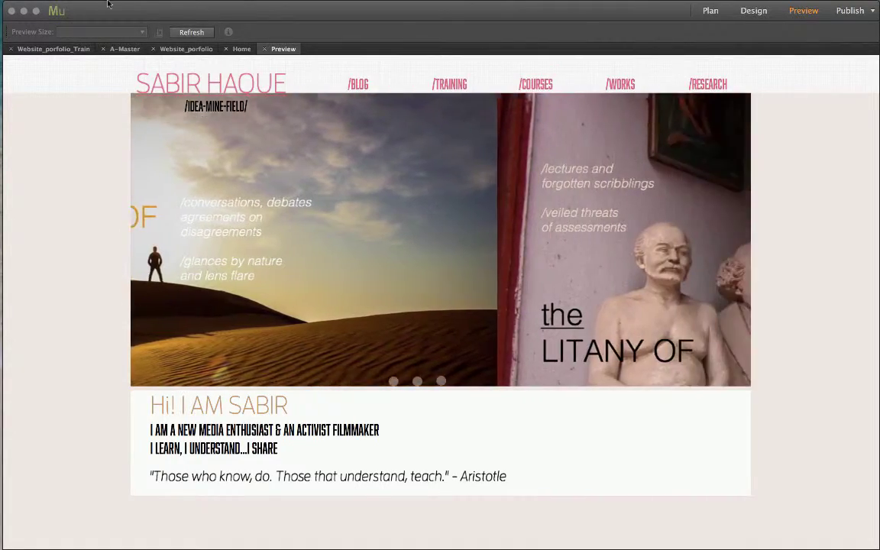
Step: In Preview, return the slideshow to the first slide, then jump to the fourth 'LITANY OF' slide
key("F4")
left_click(85, 153)
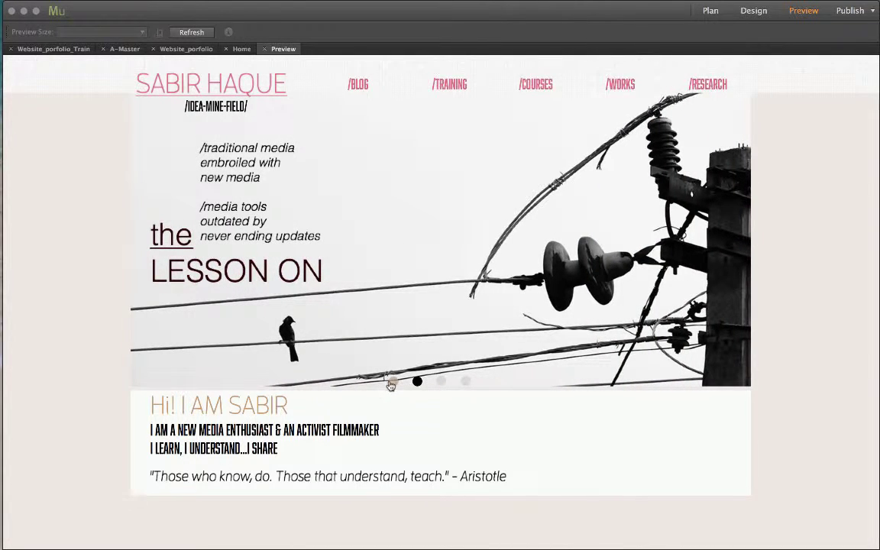
left_click(390, 382)
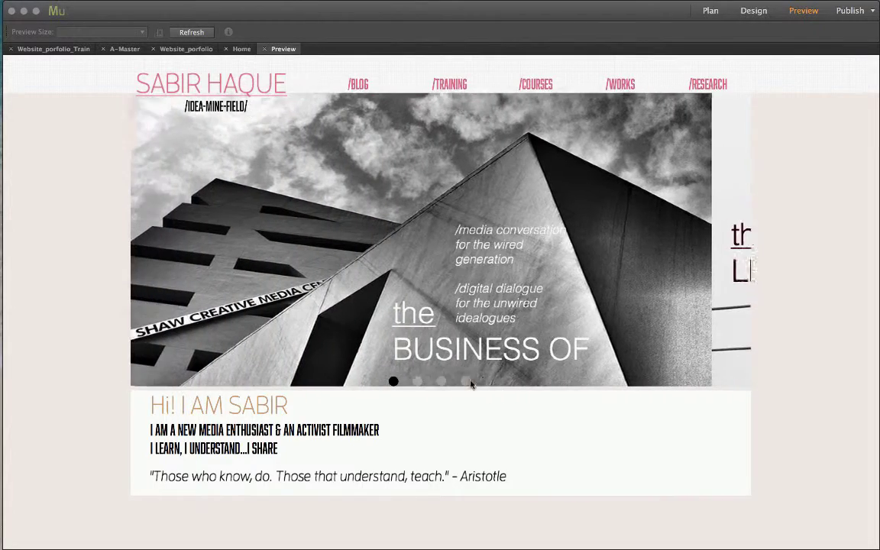
left_click(465, 382)
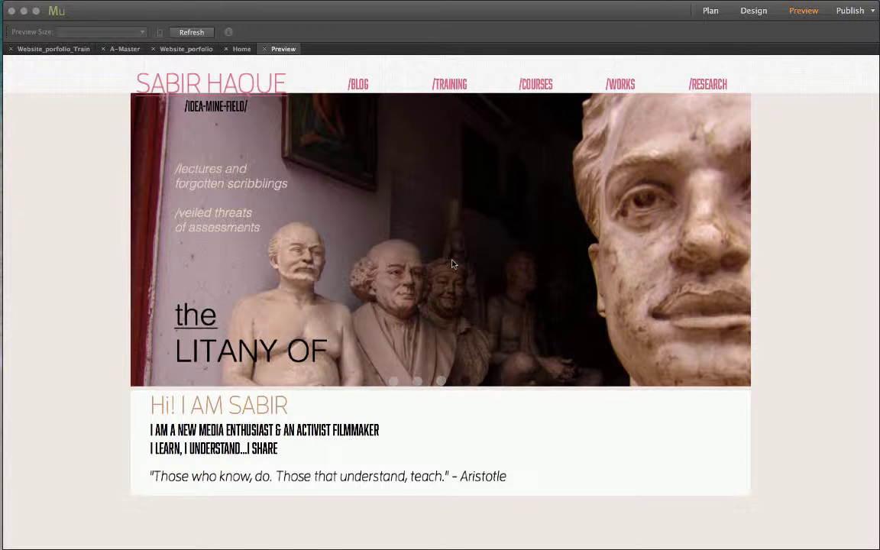
Step: Open the Home page from Plan and show the Compositions and Slideshows folders in the Widgets Library
left_click(52, 50)
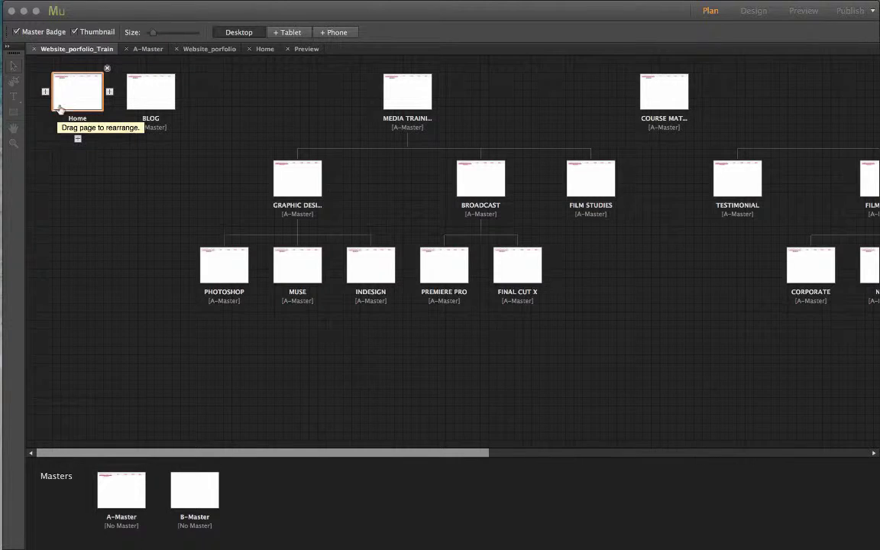
double_click(61, 90)
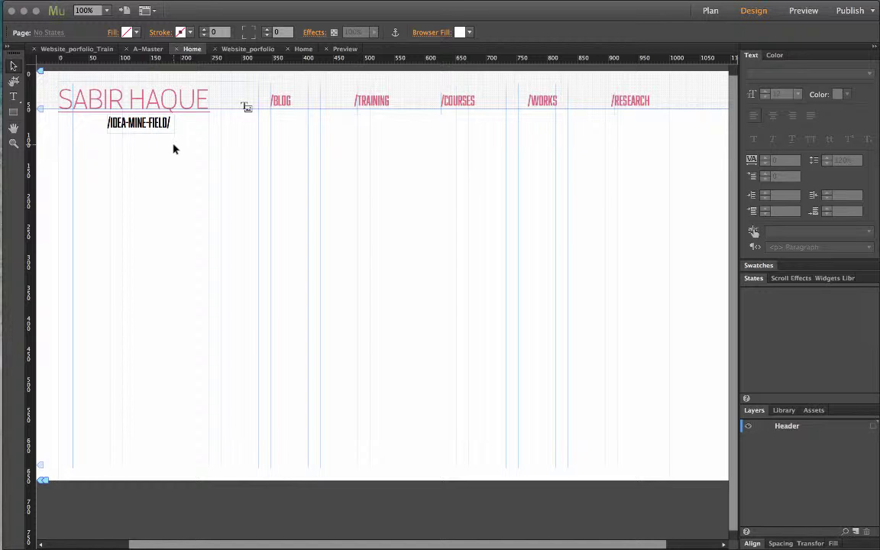
left_click(831, 278)
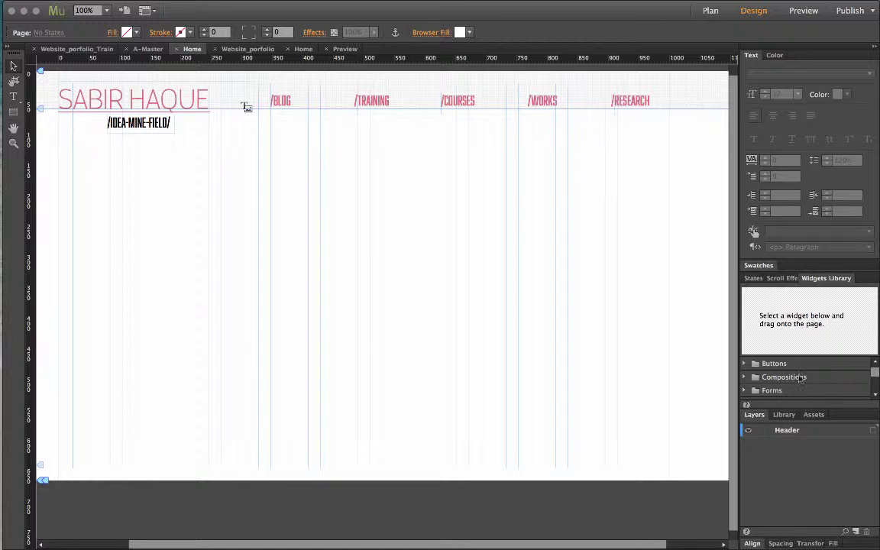
left_click_drag(787, 406, 789, 467)
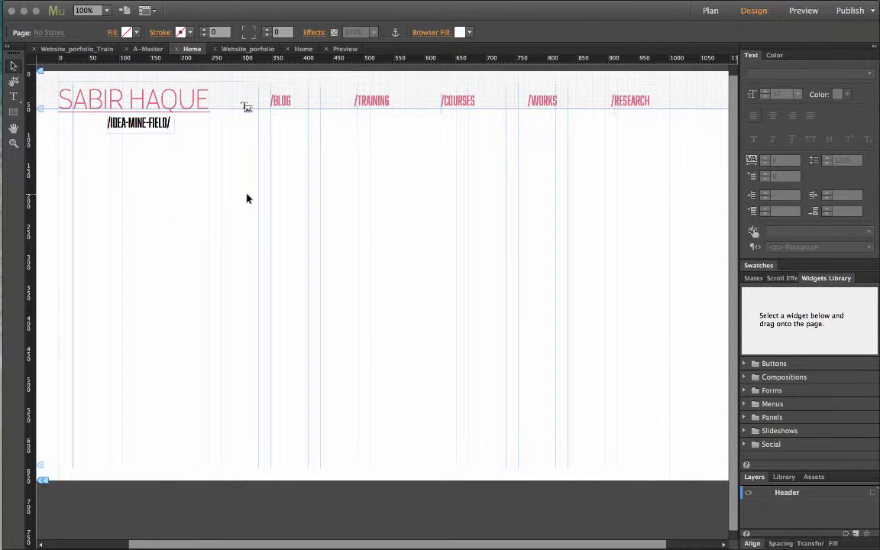
left_click(745, 377)
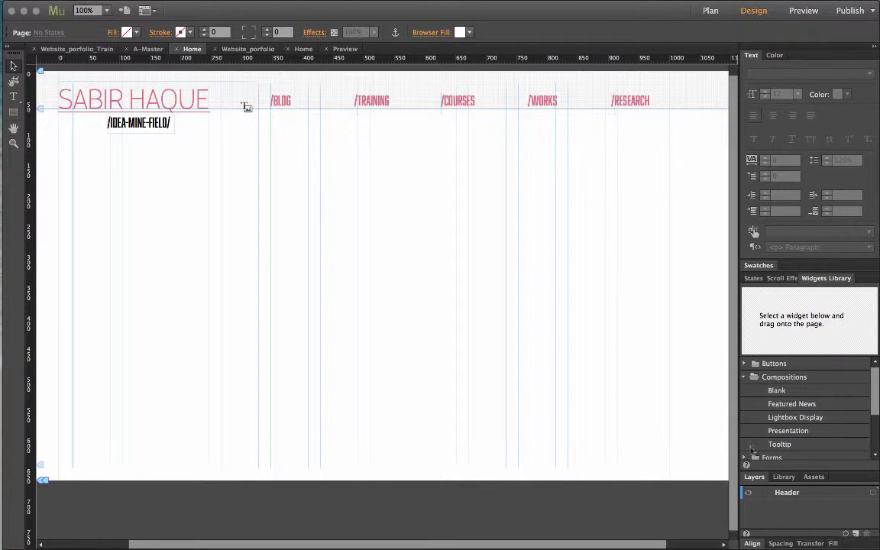
scroll(790, 424, "down", 5)
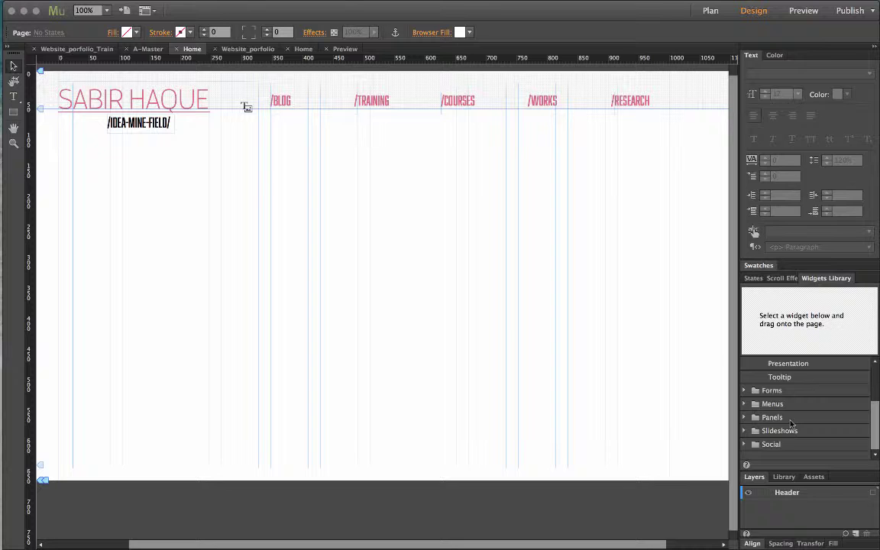
left_click(755, 433)
scroll(805, 413, "down", 2)
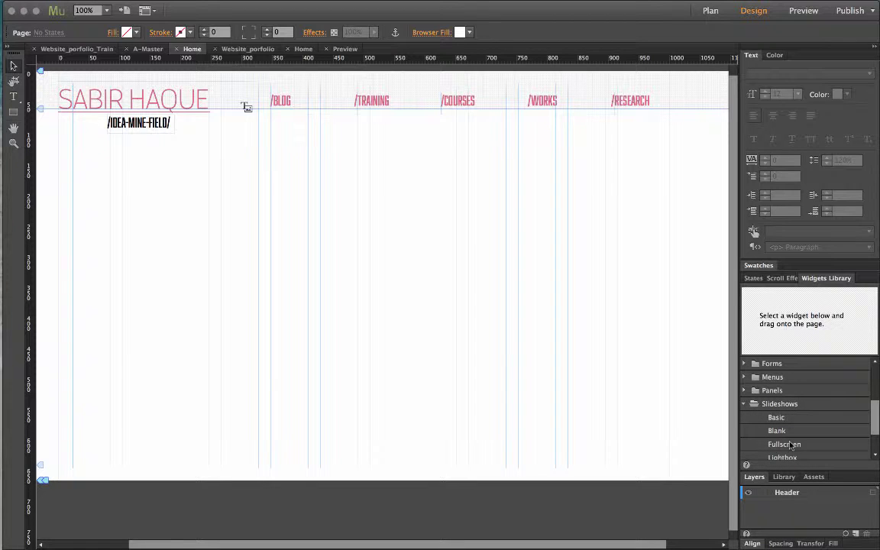
scroll(788, 420, "up", 6)
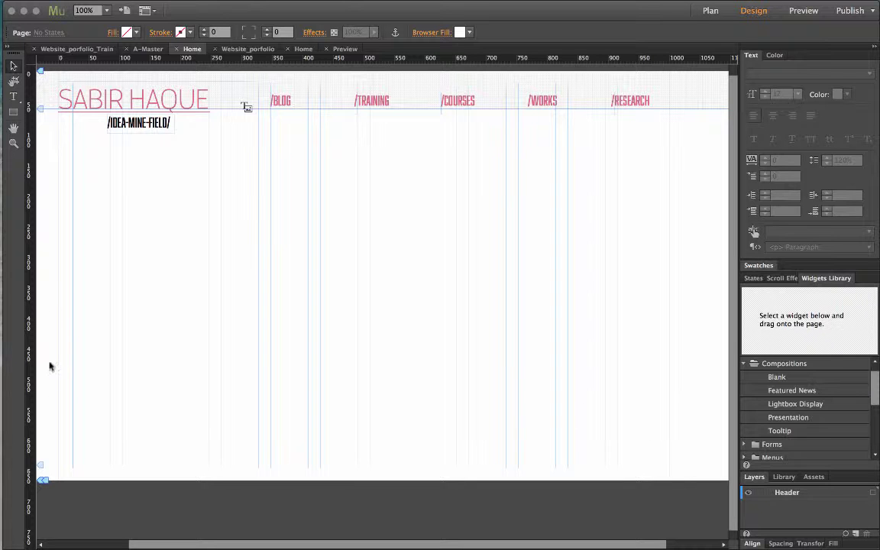
left_click(345, 48)
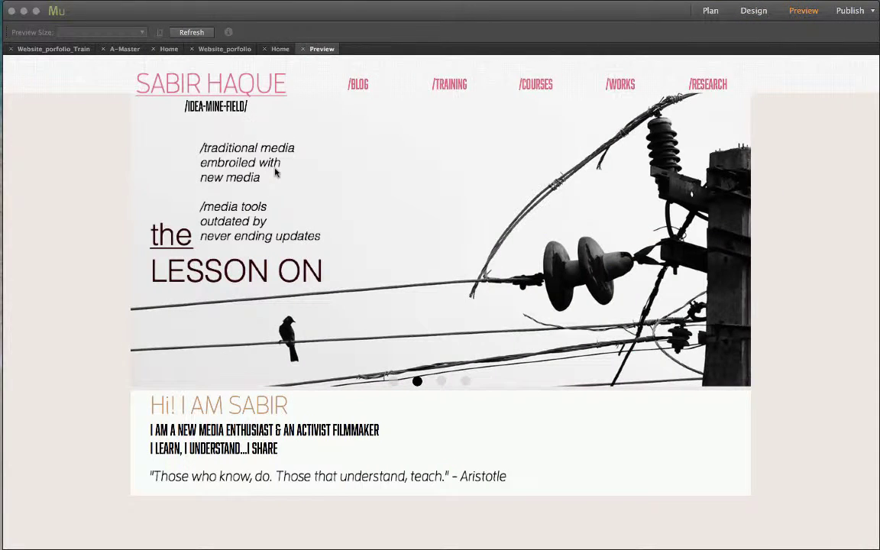
left_click(73, 50)
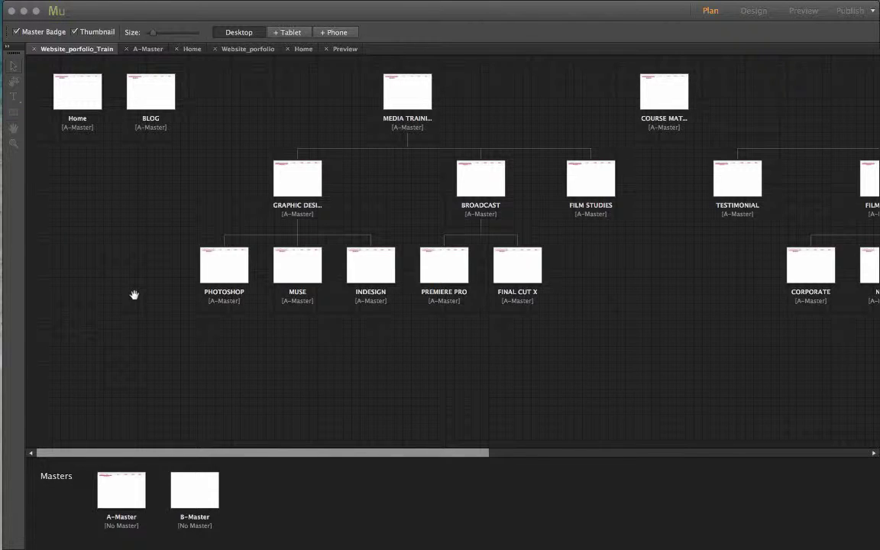
mouse_move(79, 106)
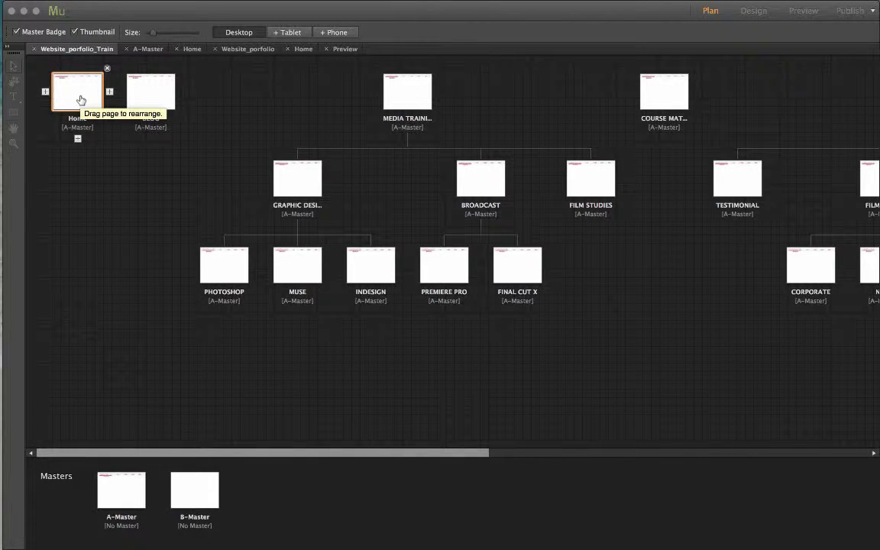
double_click(81, 100)
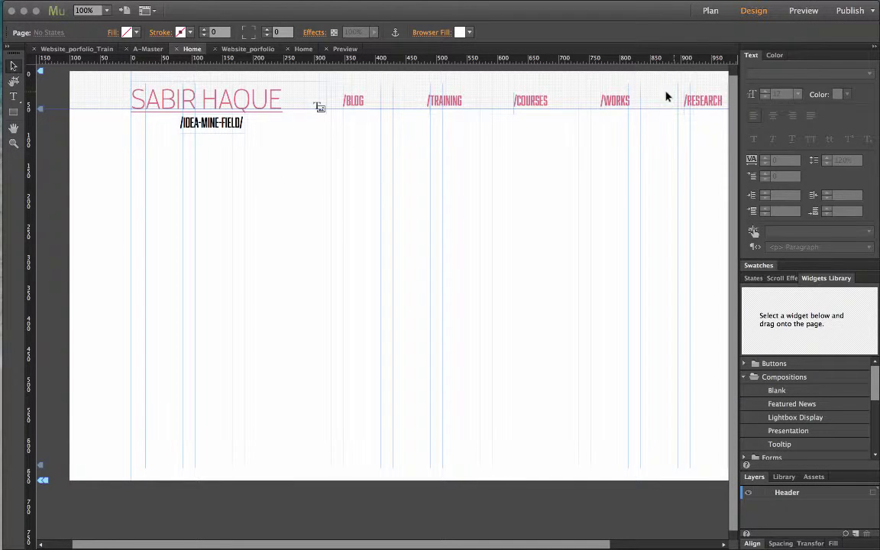
scroll(501, 192, "right", 4)
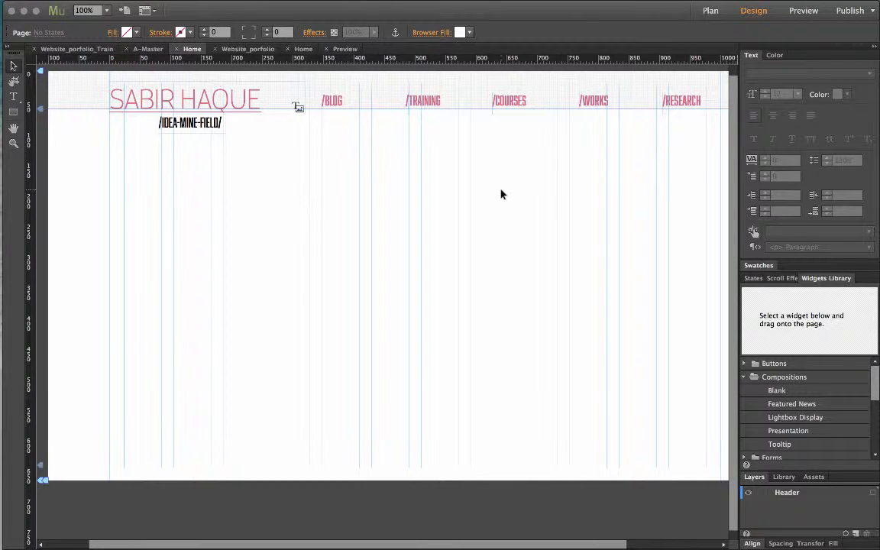
scroll(501, 195, "right", 3)
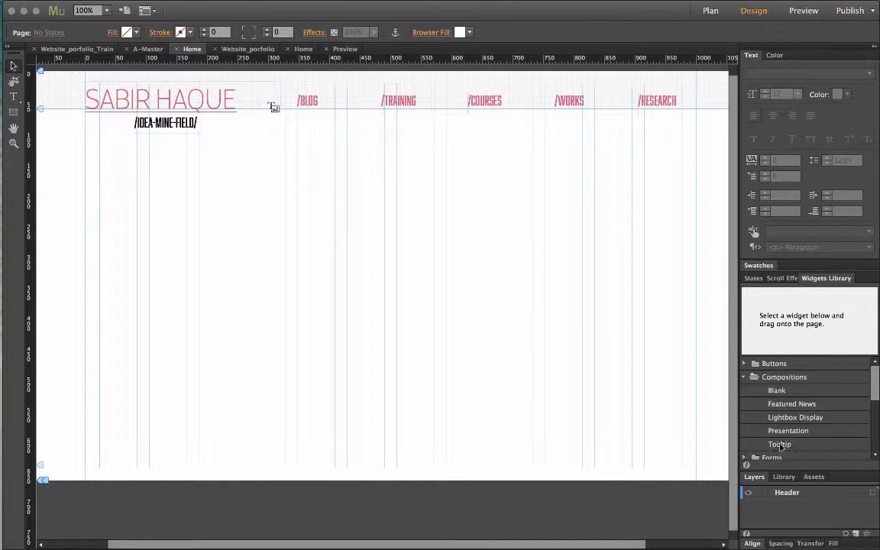
Step: Place a Tooltip composition on the Home page with its position set to Stacked
left_click_drag(780, 444, 273, 215)
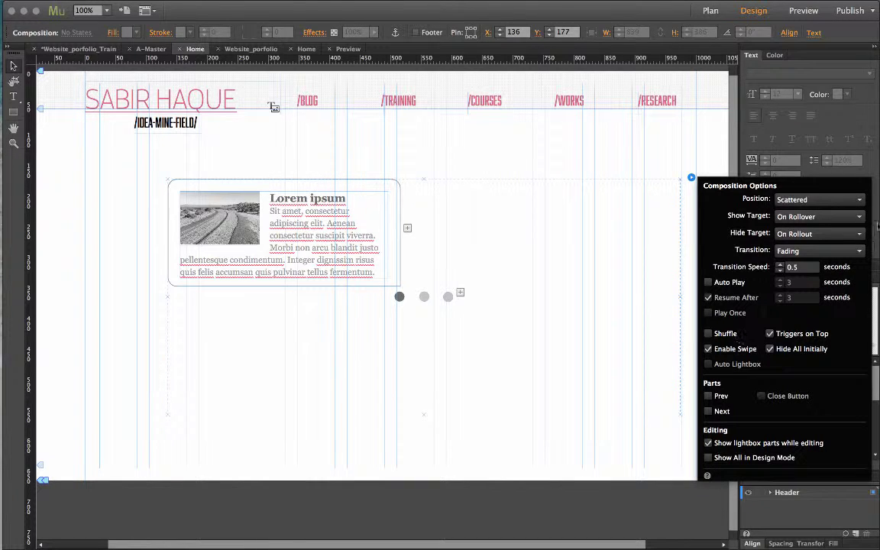
left_click(831, 199)
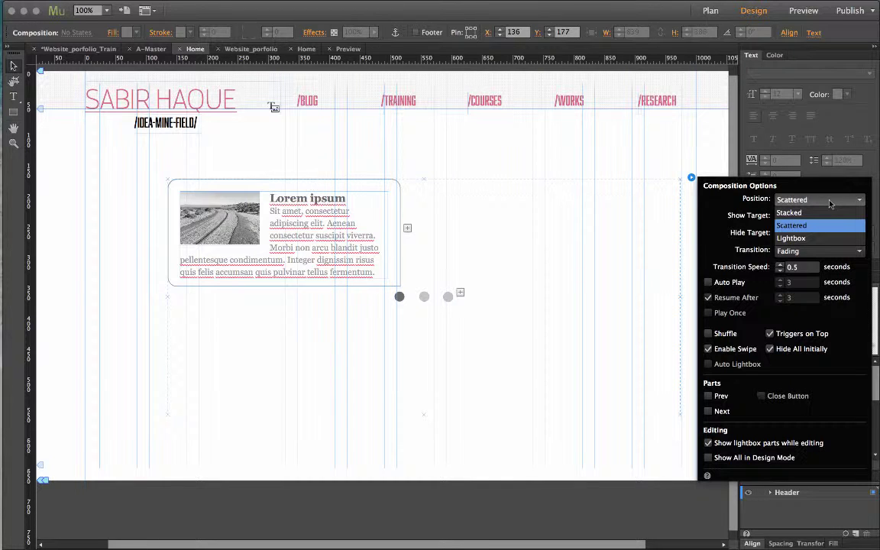
left_click(781, 211)
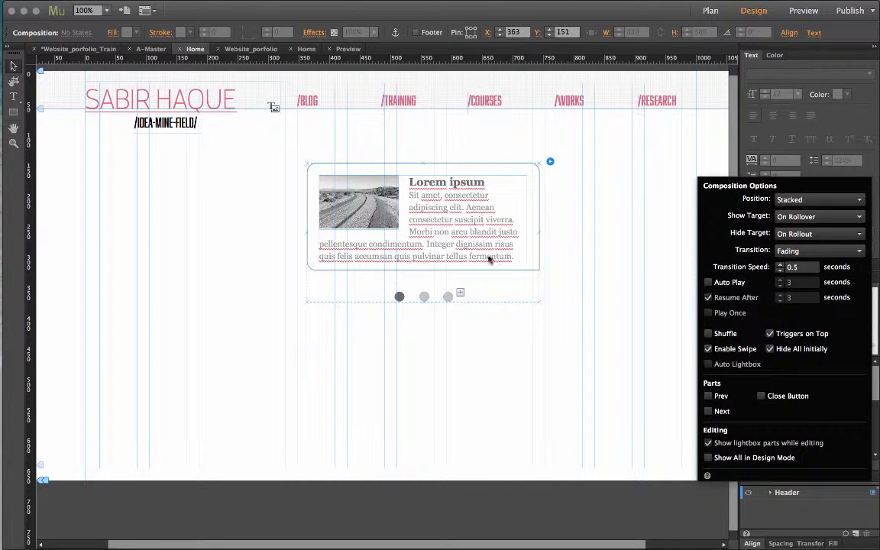
Step: Set Show Target to On Click, Hide Target to None, and Transition to Horizontal
left_click(832, 218)
left_click(821, 230)
left_click(820, 218)
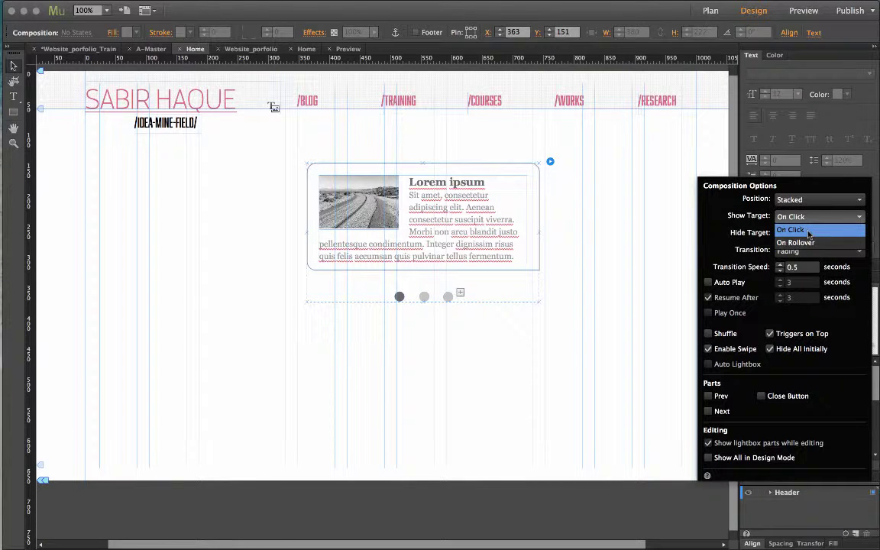
left_click(809, 231)
left_click(825, 234)
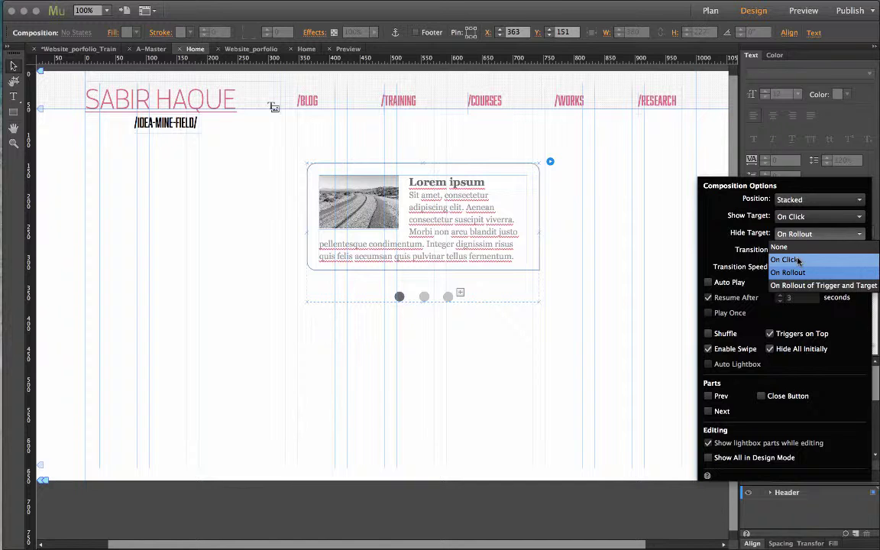
left_click(803, 249)
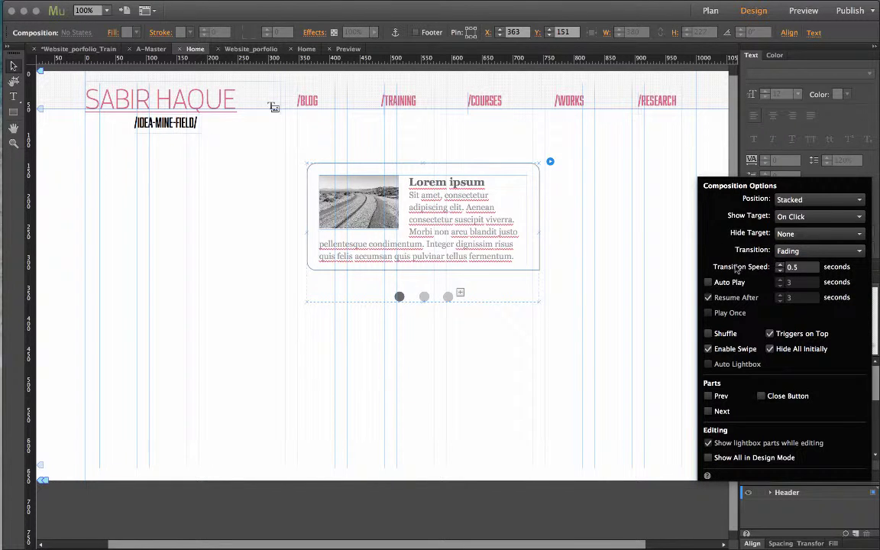
left_click(829, 252)
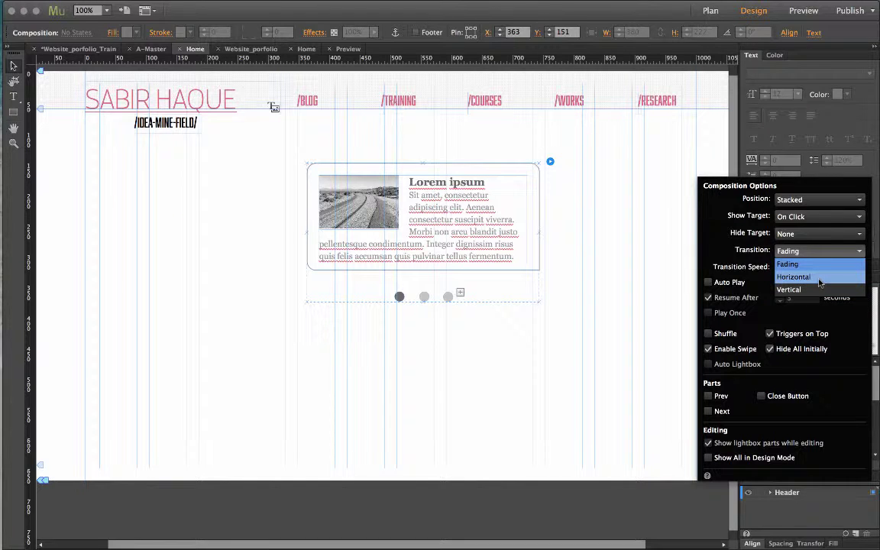
left_click(787, 277)
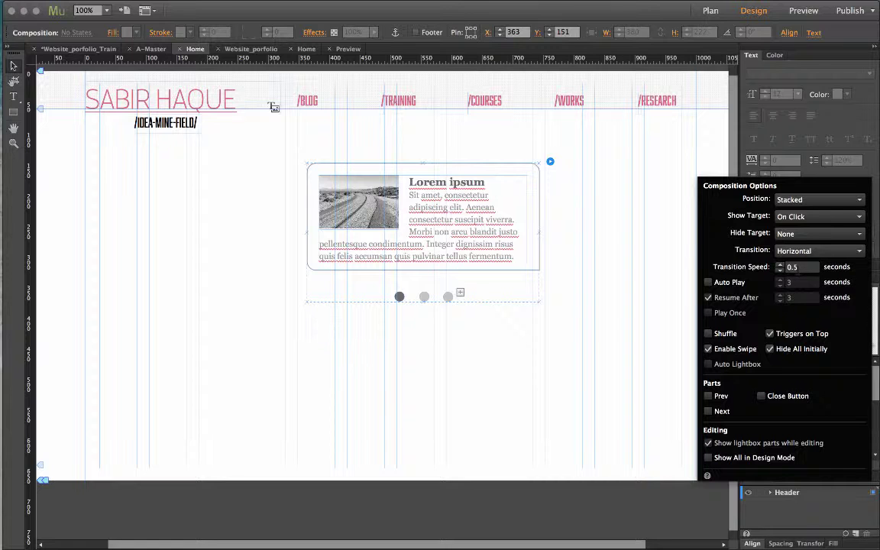
left_click(791, 267)
Step: Set transition speed to 4, Auto Play every 4 seconds, and Resume After to 2.1 seconds
type("4")
left_click(708, 283)
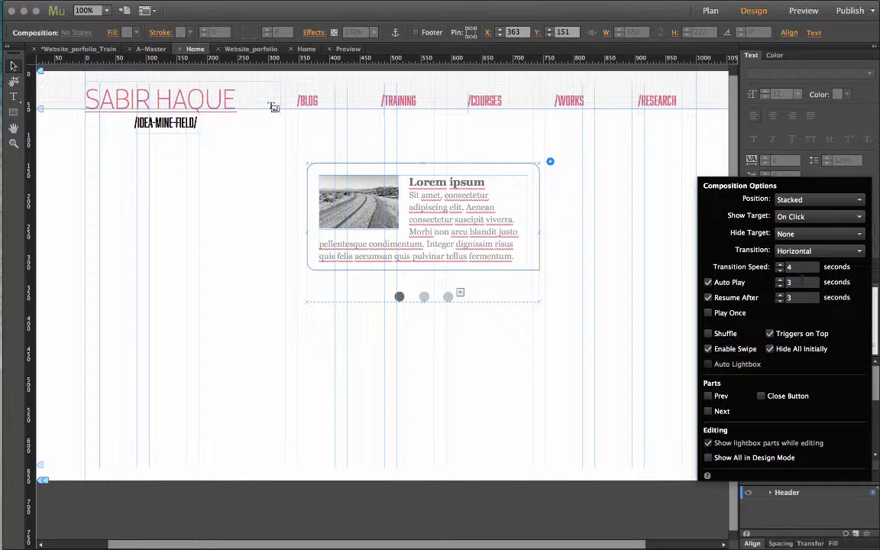
left_click(801, 281)
type("4")
left_click(708, 297)
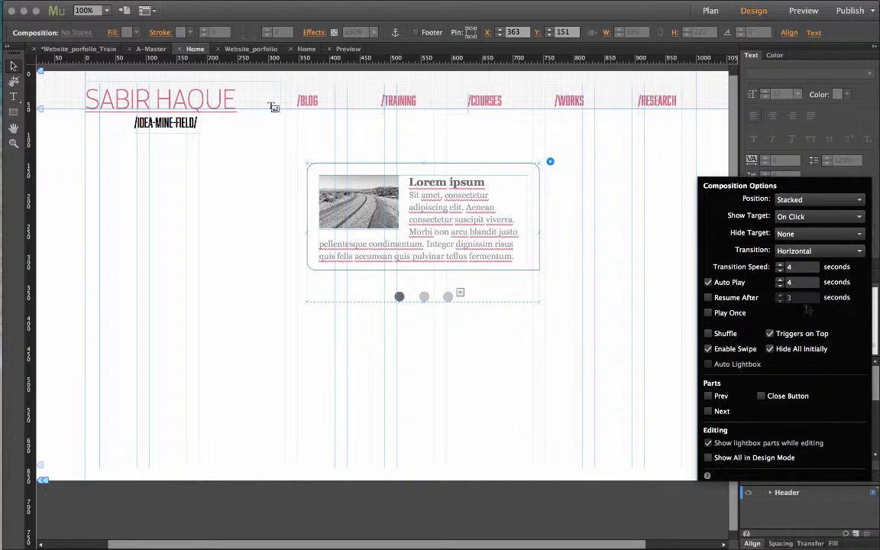
left_click(708, 297)
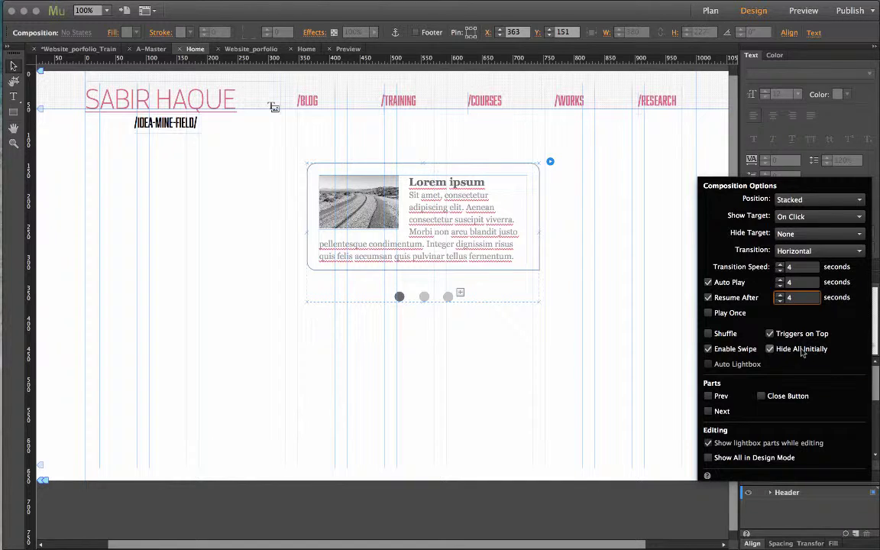
key("BackSpace")
type("2.1")
Step: Move the composition up below the header and stretch its content area to about 841×415
left_click(563, 195)
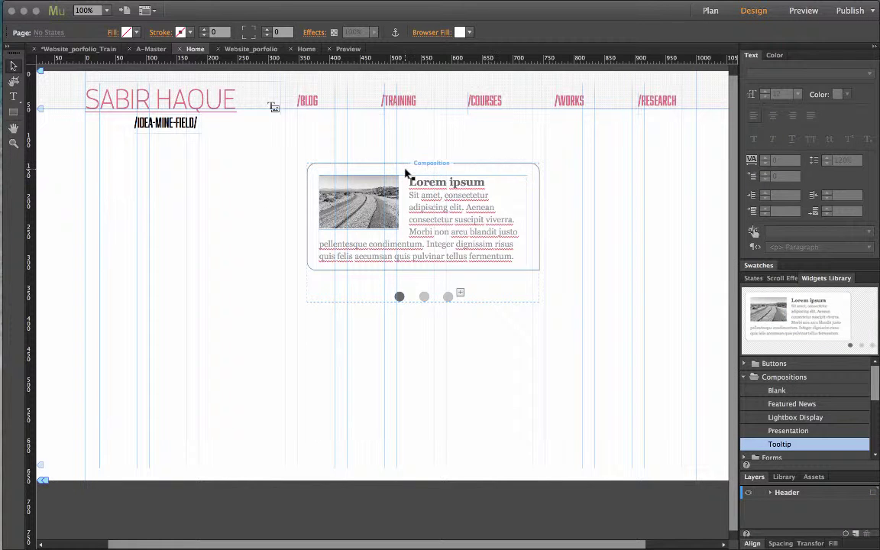
left_click(373, 172)
left_click_drag(373, 173, 151, 120)
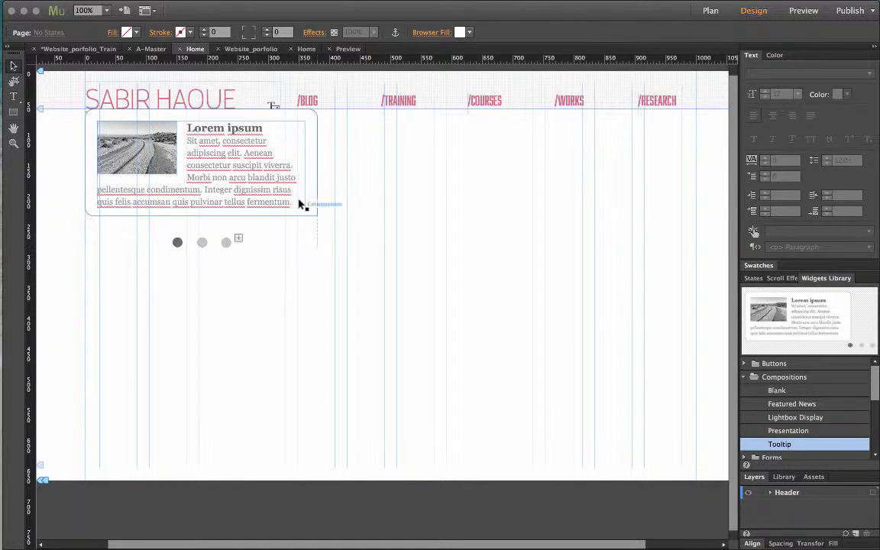
mouse_move(317, 250)
left_mouse_down()
mouse_move(456, 310)
mouse_move(259, 216)
mouse_move(342, 257)
mouse_move(319, 251)
left_mouse_up()
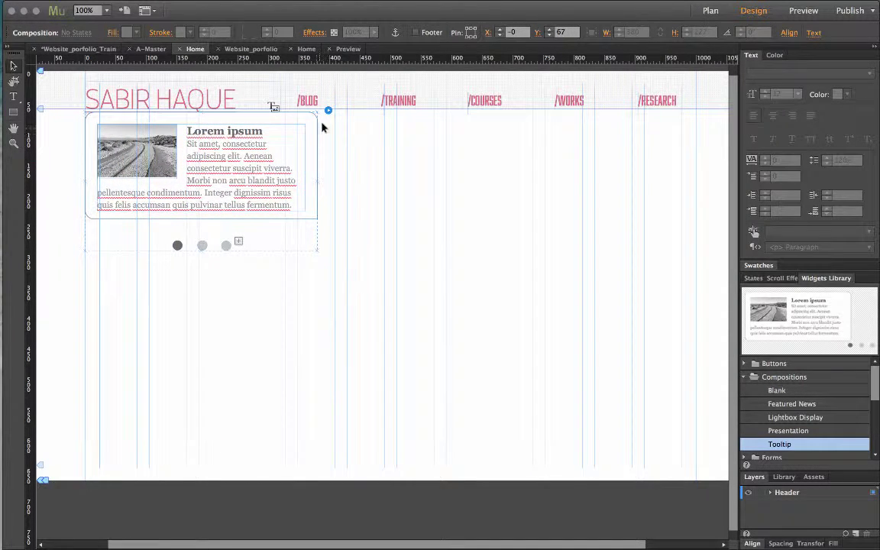
left_click(306, 213)
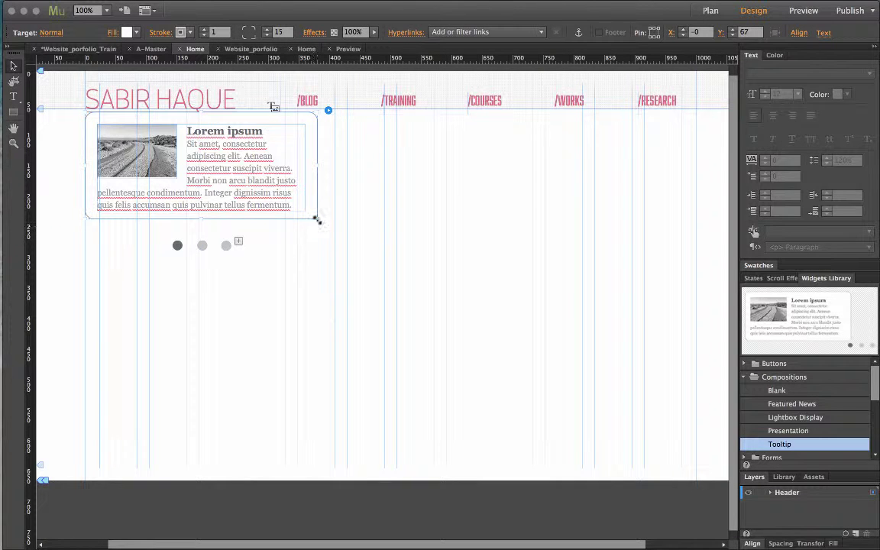
left_click_drag(316, 218, 695, 438)
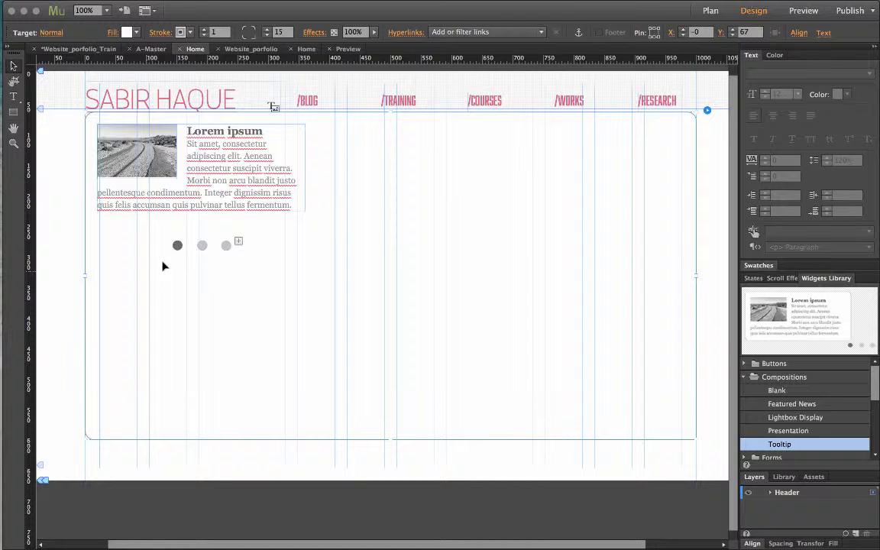
Step: Move the trigger dots to the bottom centre of the content area
left_click(177, 245)
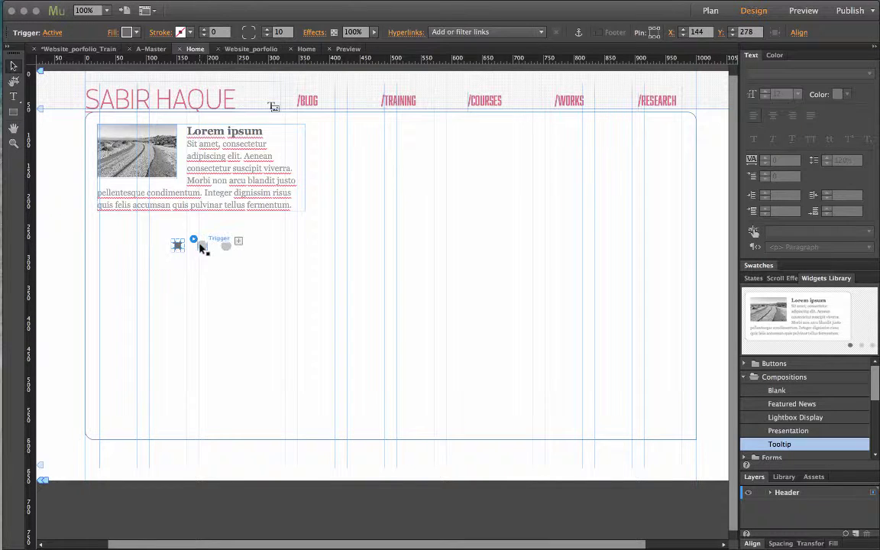
left_click(202, 246)
left_click(226, 246)
left_click_drag(224, 249, 413, 433)
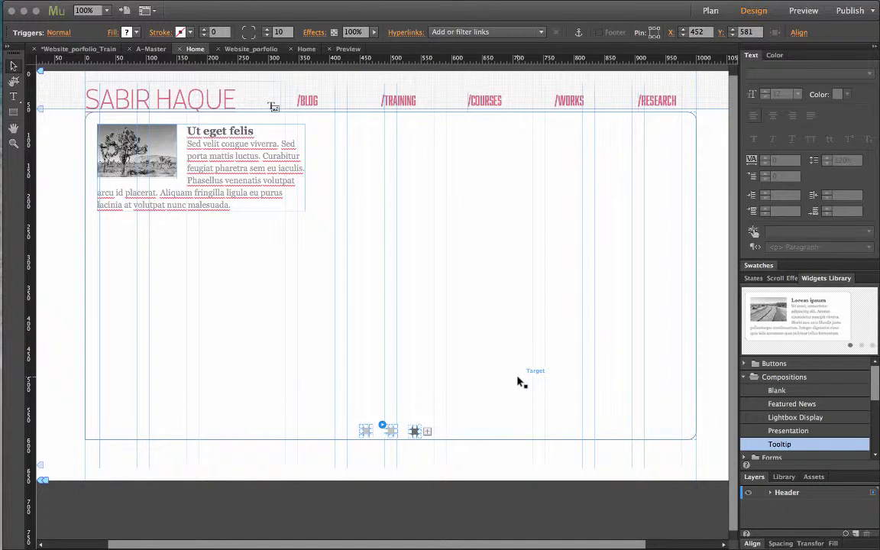
left_click(426, 433)
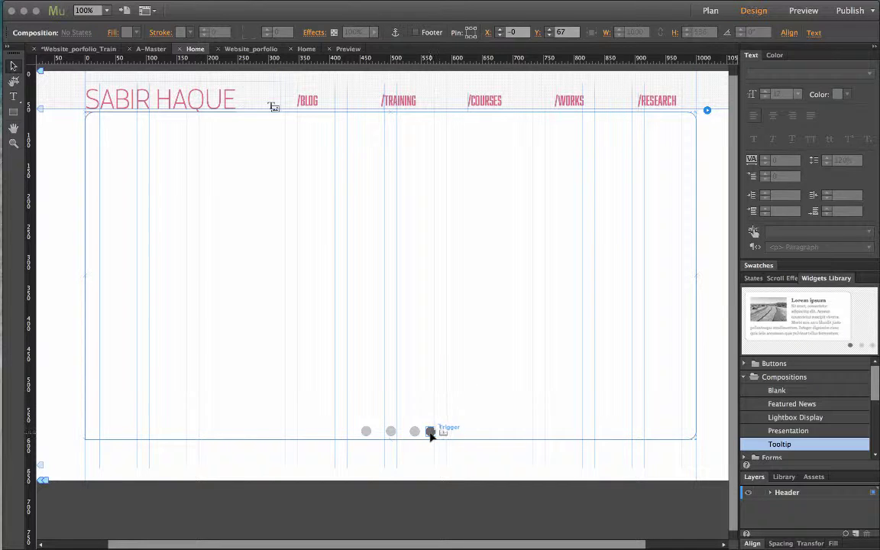
Step: Distribute the four trigger dots evenly horizontally using the Align panel
left_click(431, 432)
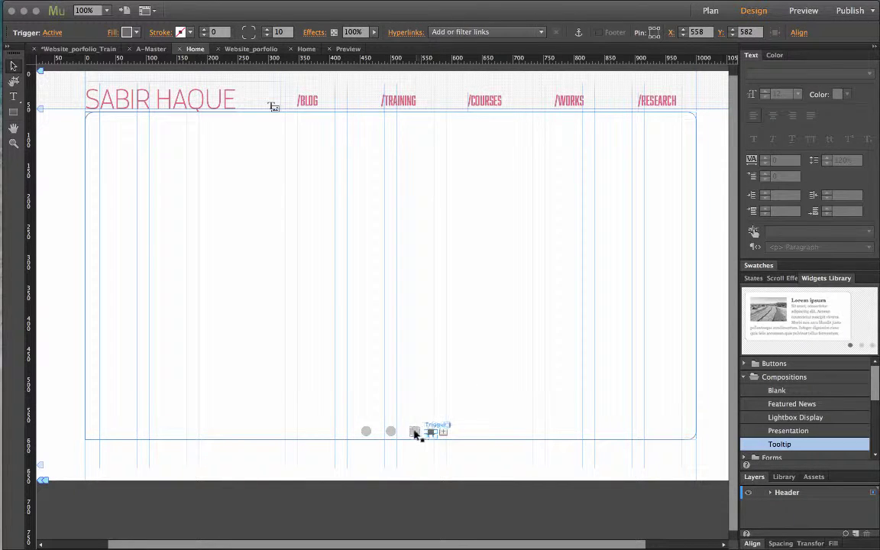
left_click(390, 432)
left_click(366, 431)
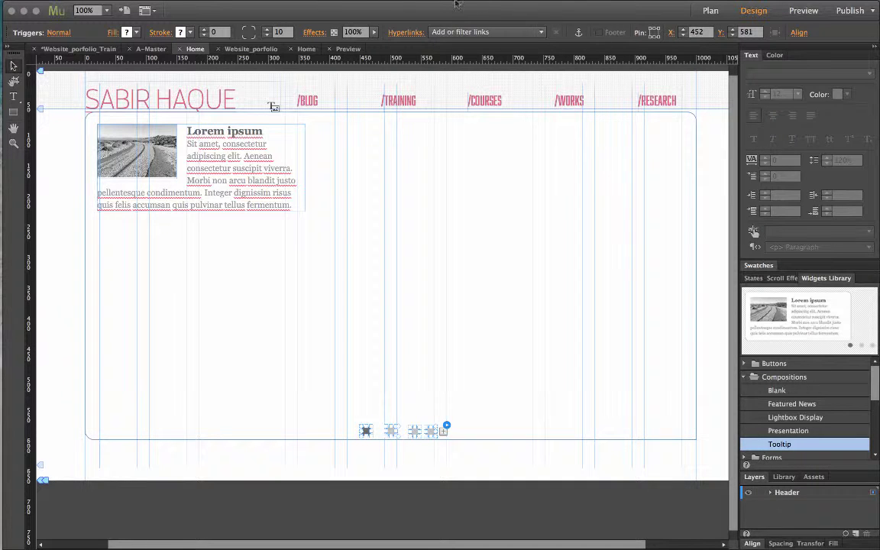
left_click(278, 7)
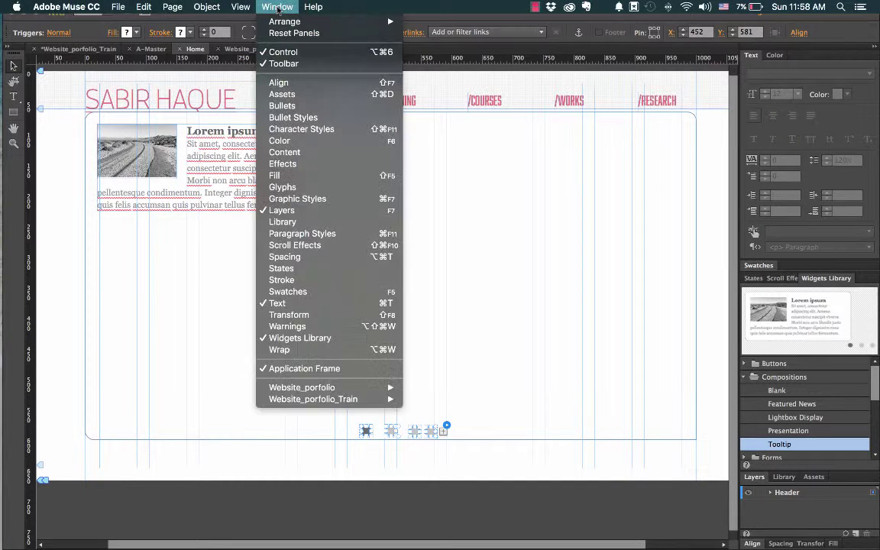
left_click(279, 82)
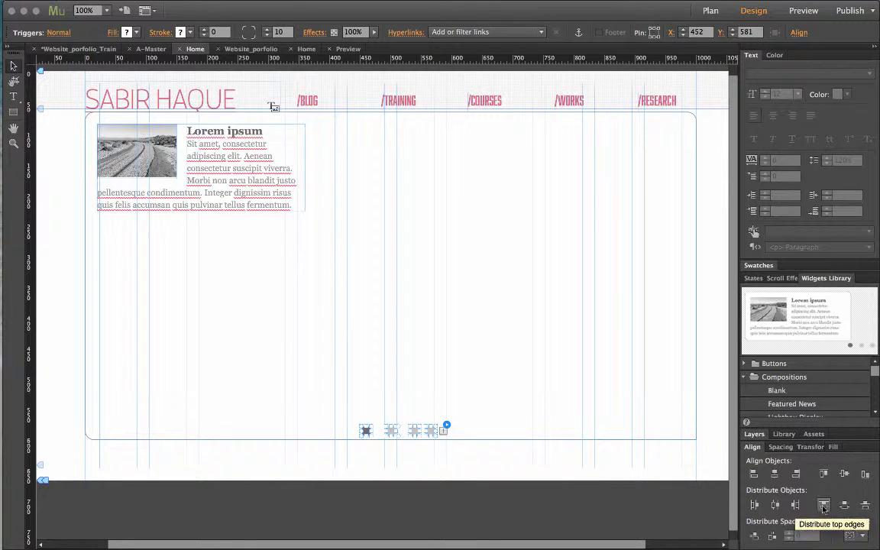
left_click(775, 505)
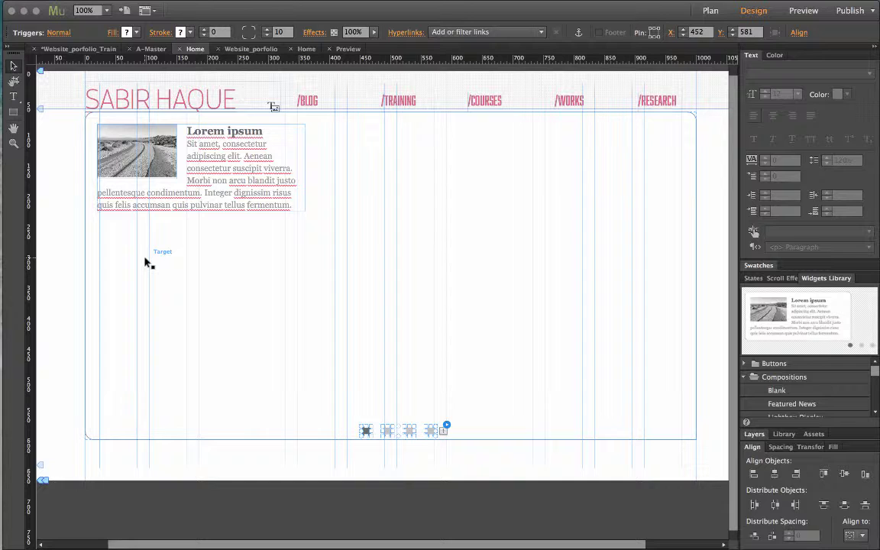
Step: Delete the Lorem ipsum image-and-text frame from the first slide and check the remaining slides
left_click(182, 246)
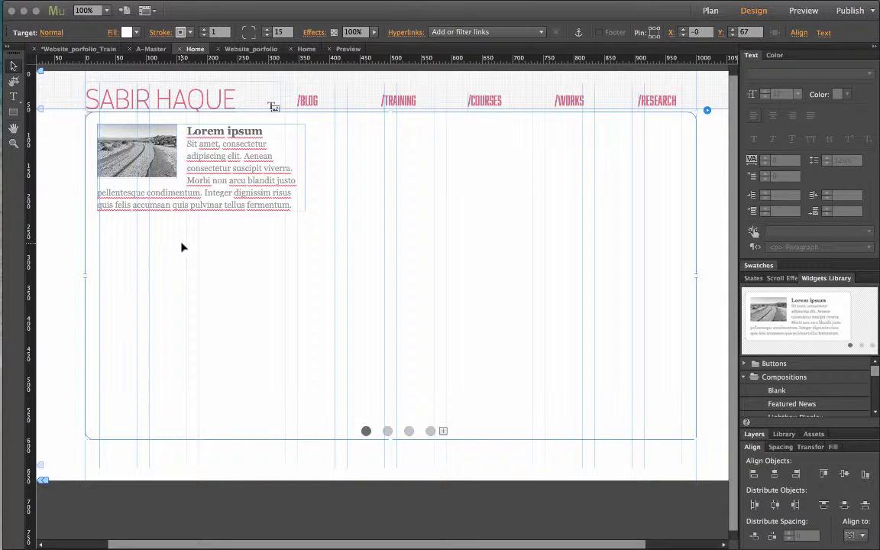
left_click(222, 191)
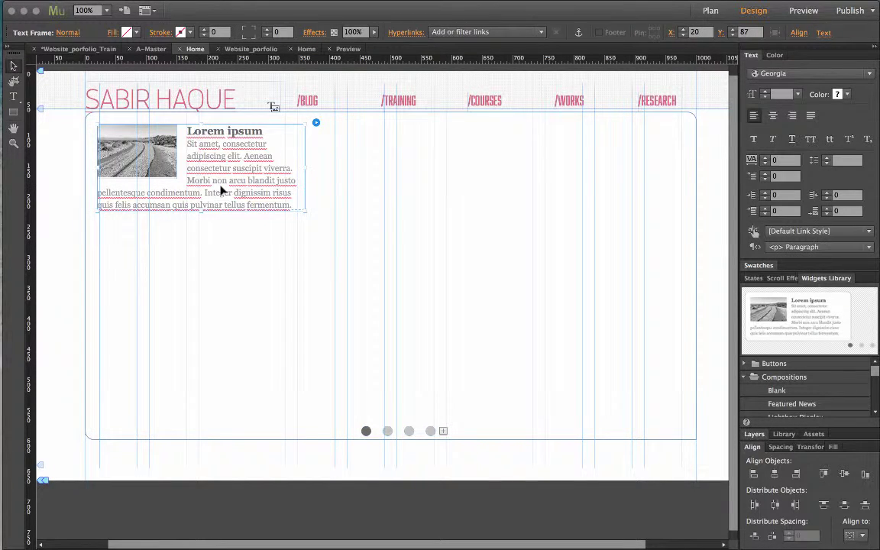
key("Delete")
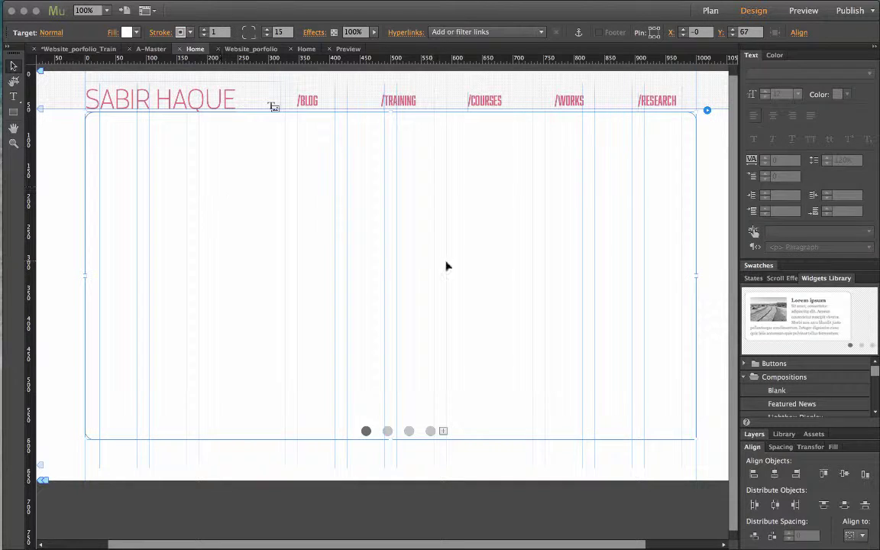
left_click(386, 432)
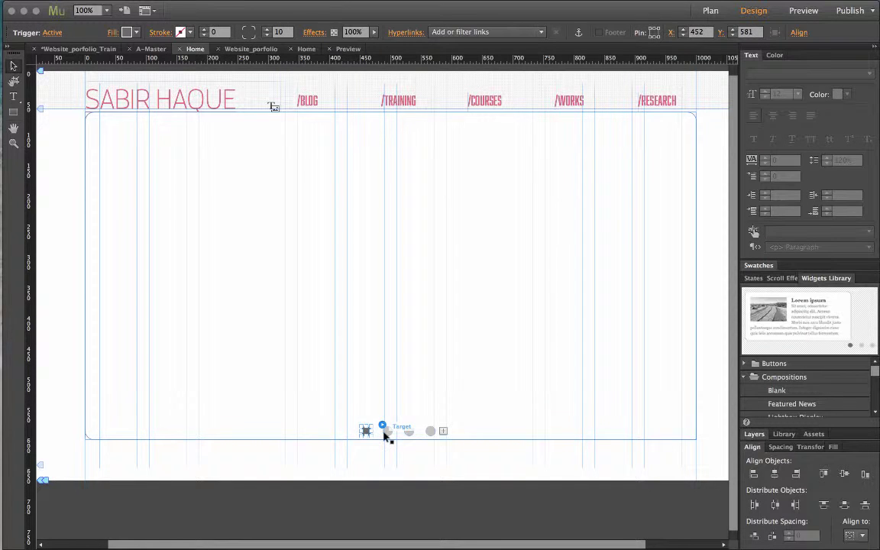
left_click(239, 199)
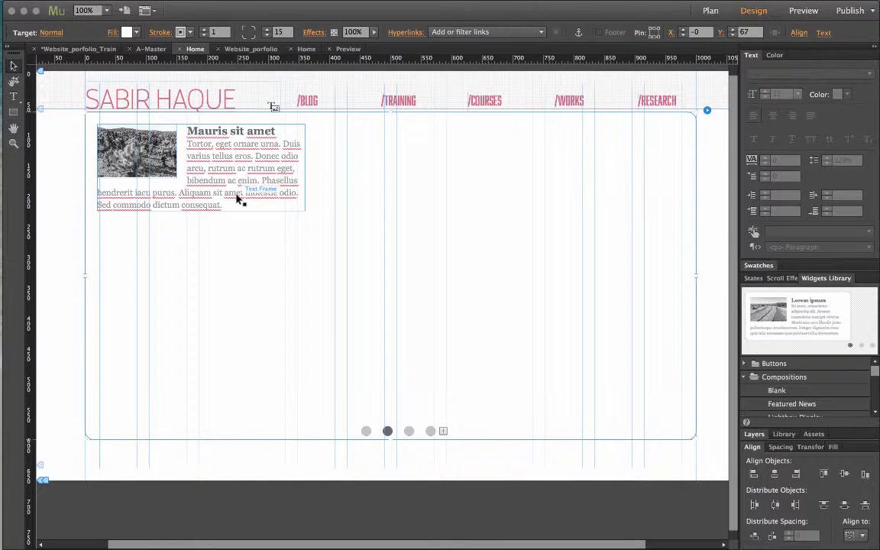
left_click(368, 432)
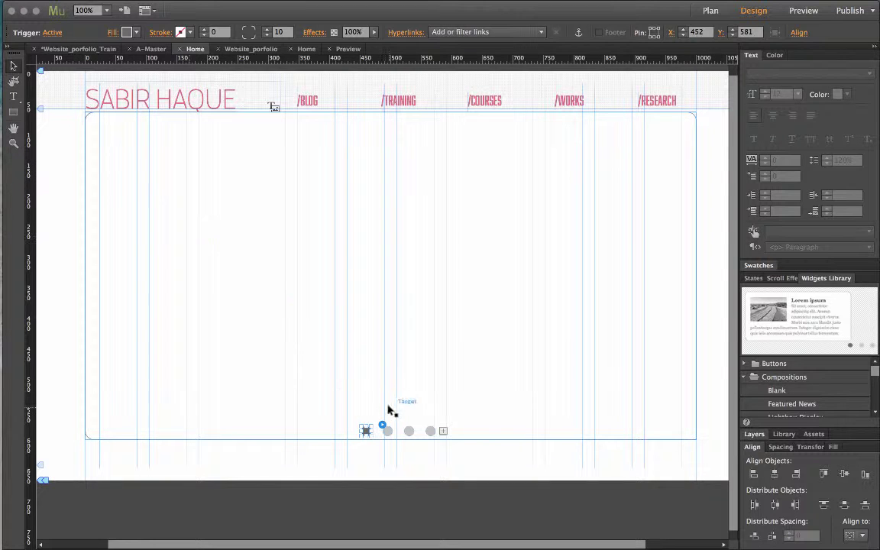
left_click(107, 441)
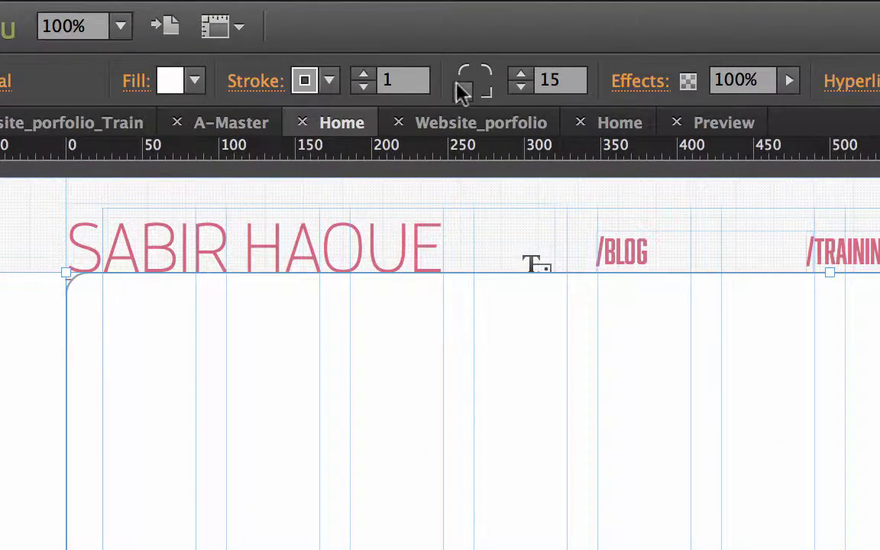
Step: Delete the image-and-text frames from the second and third slides
left_click(483, 83)
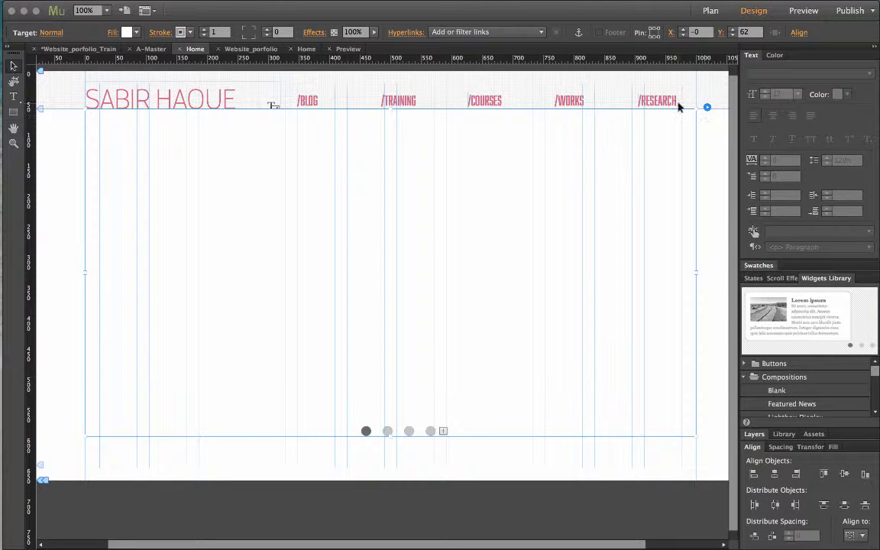
left_click(388, 432)
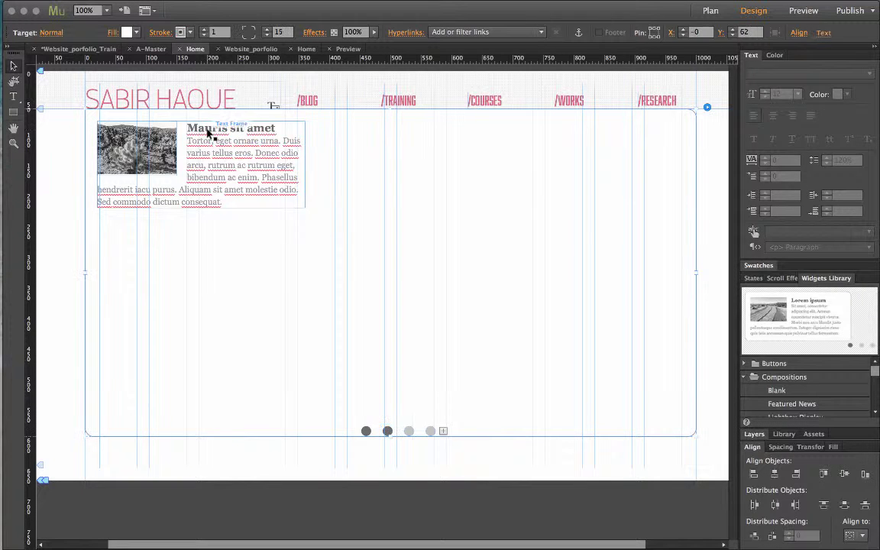
left_click(229, 132)
key("Delete")
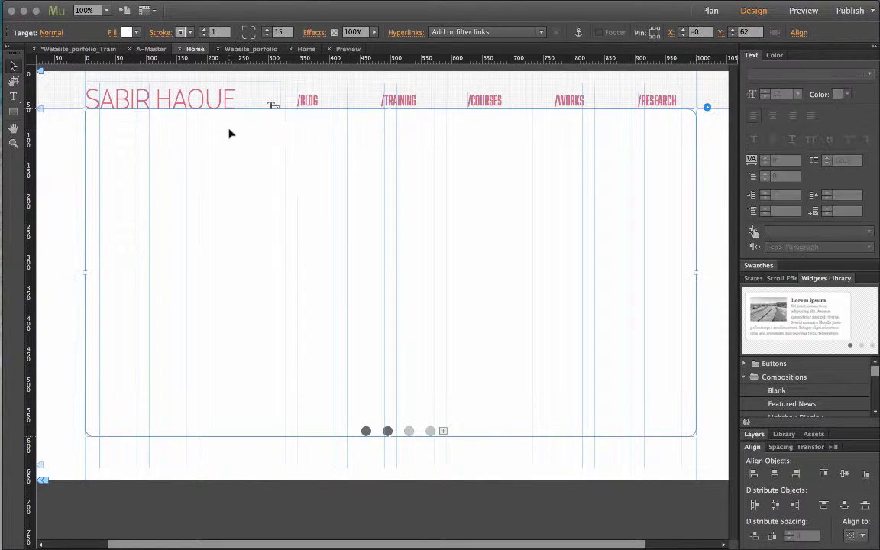
left_click(411, 432)
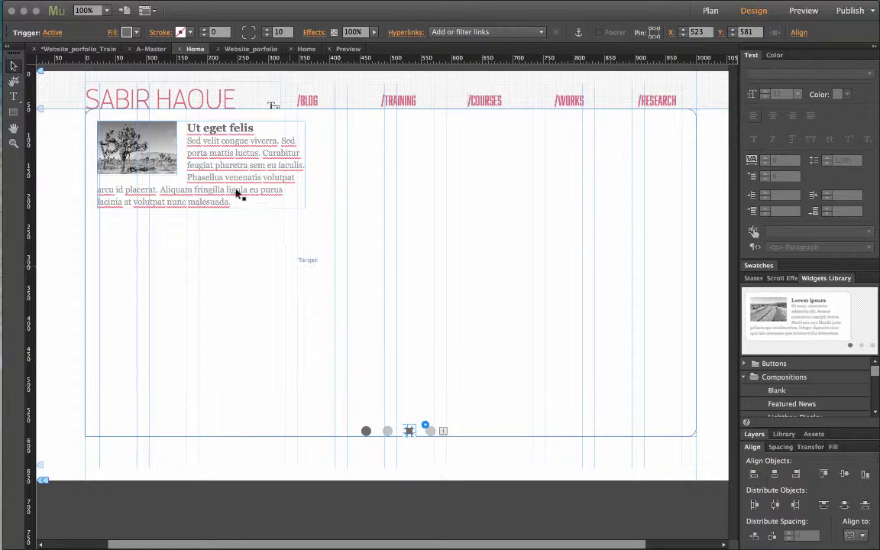
left_click(236, 176)
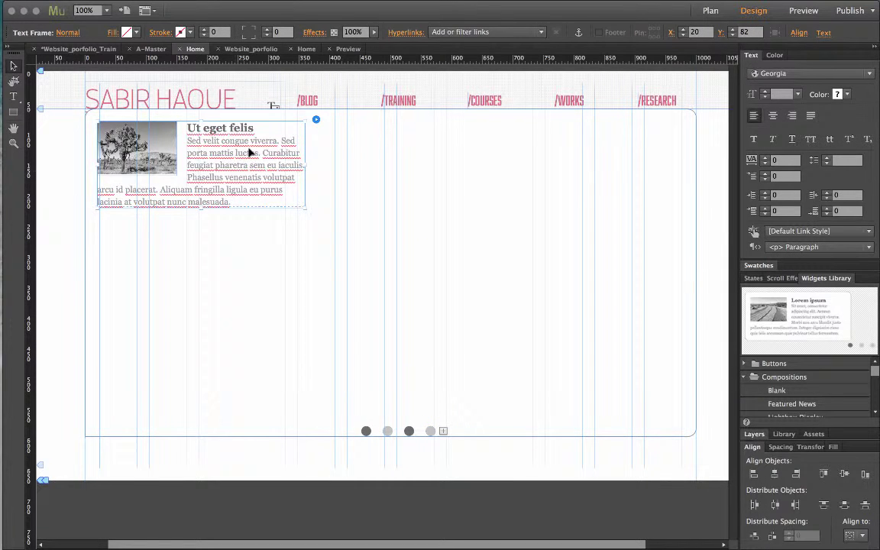
key("Delete")
Step: Change the content area's corner radius from 15 to 0 for square corners
left_click(431, 432)
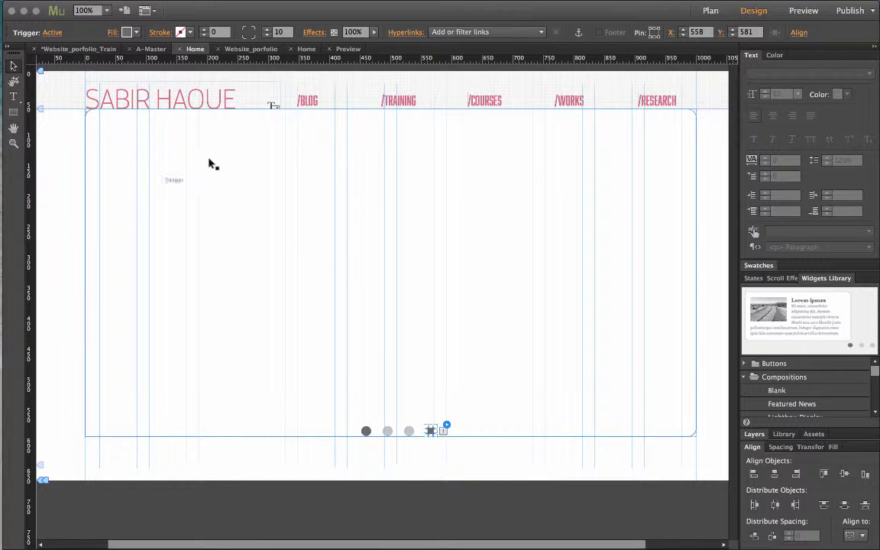
left_click(366, 431)
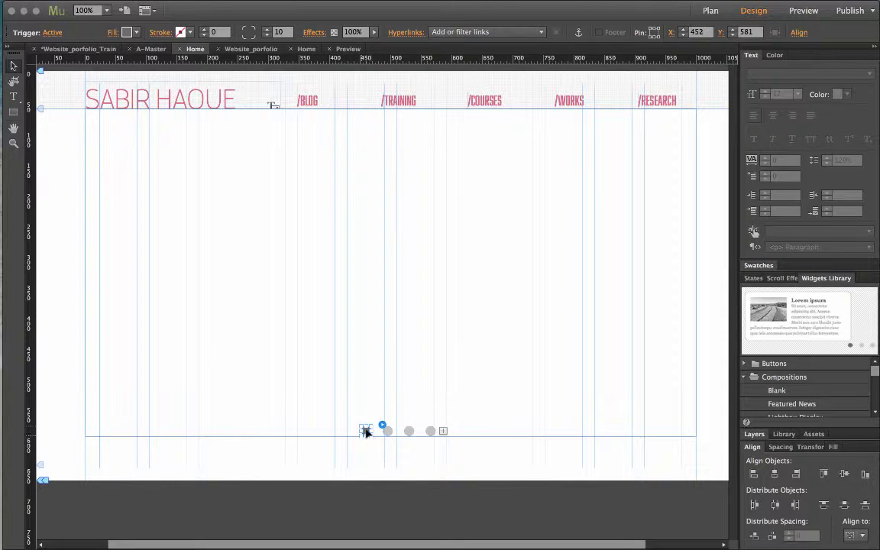
left_click(387, 432)
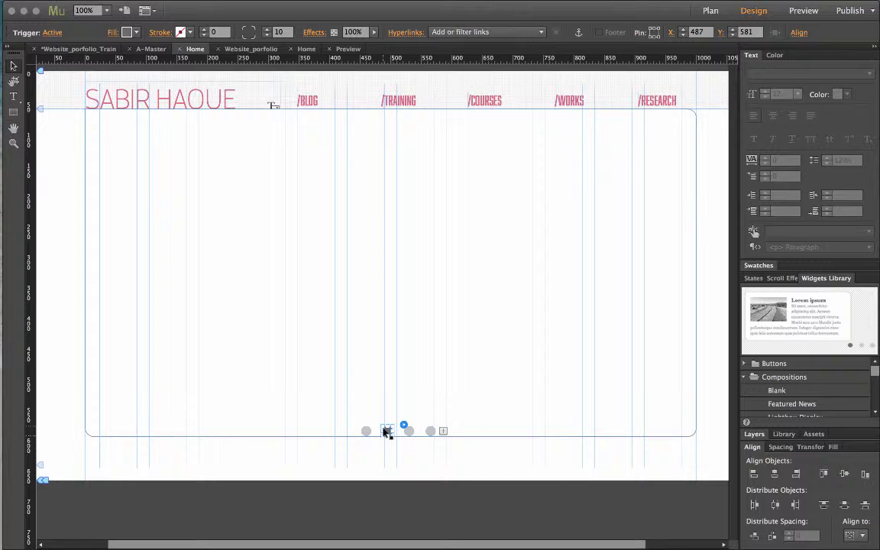
left_click(212, 210)
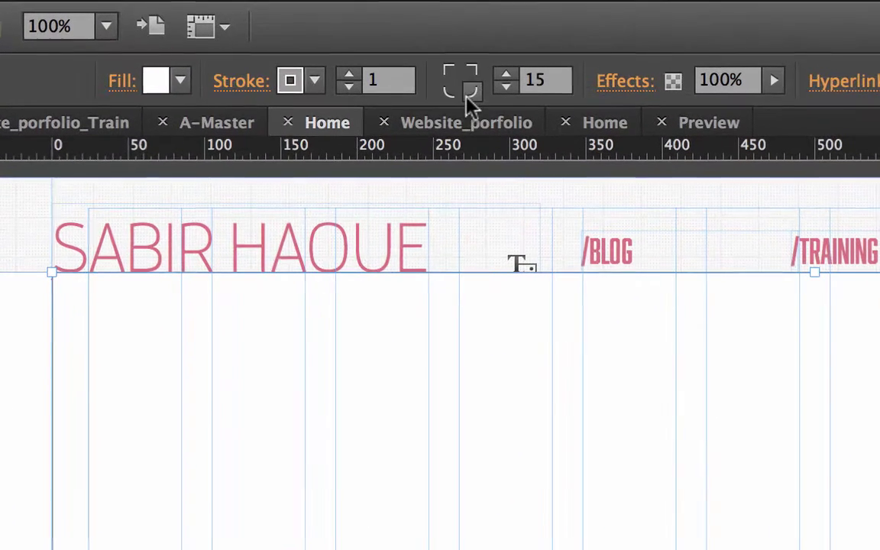
left_click(449, 90)
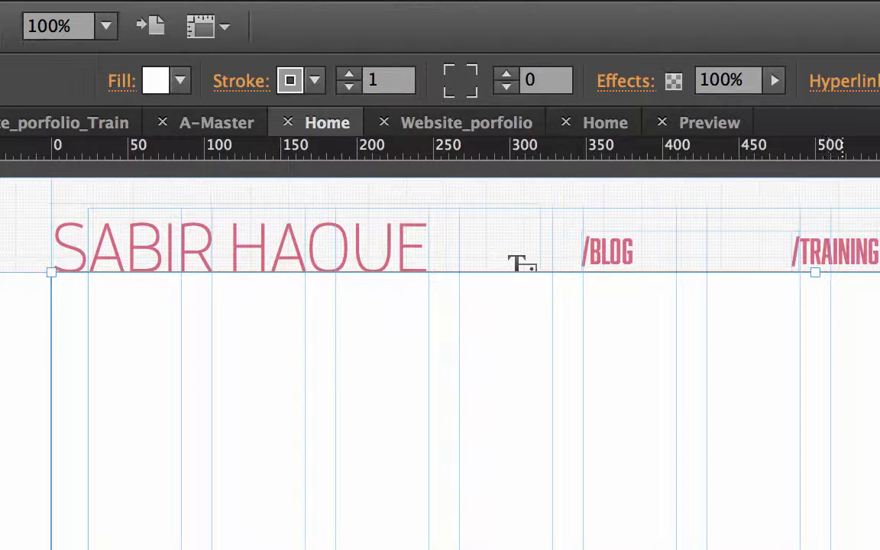
key("Escape")
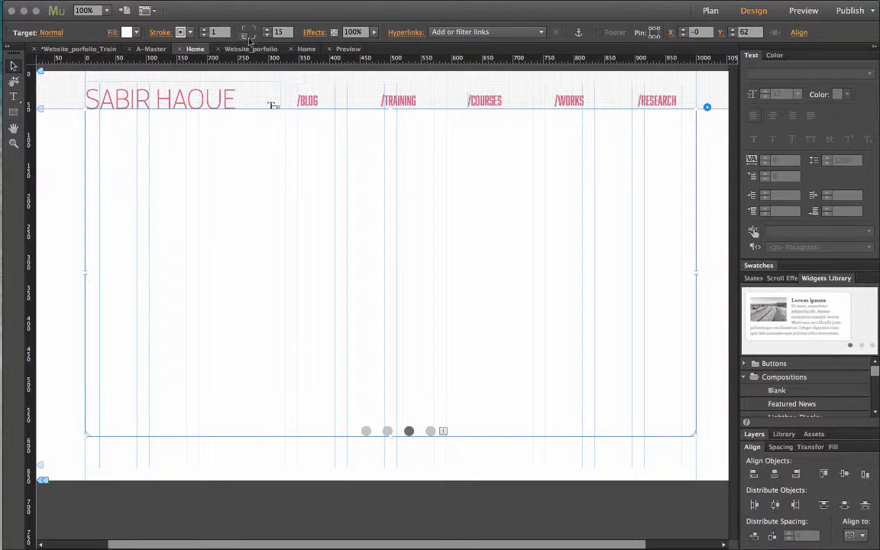
left_click(250, 38)
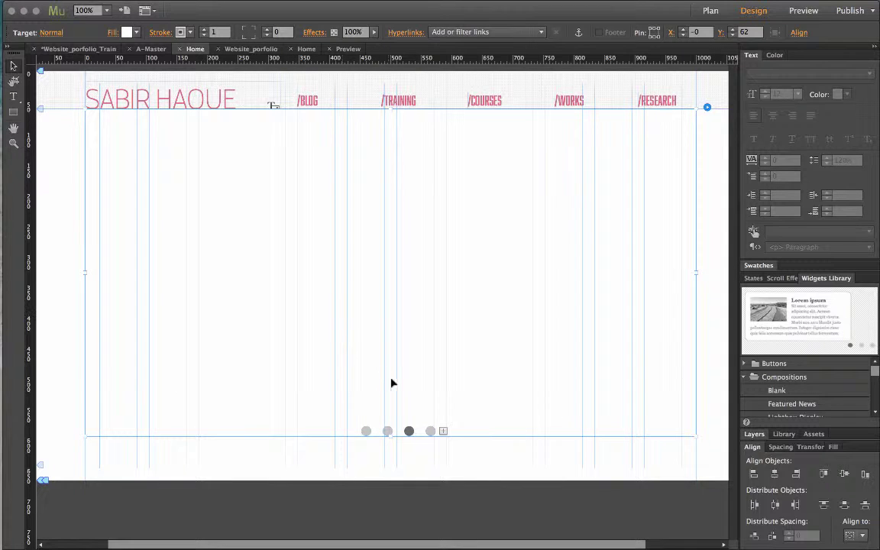
left_click(429, 430)
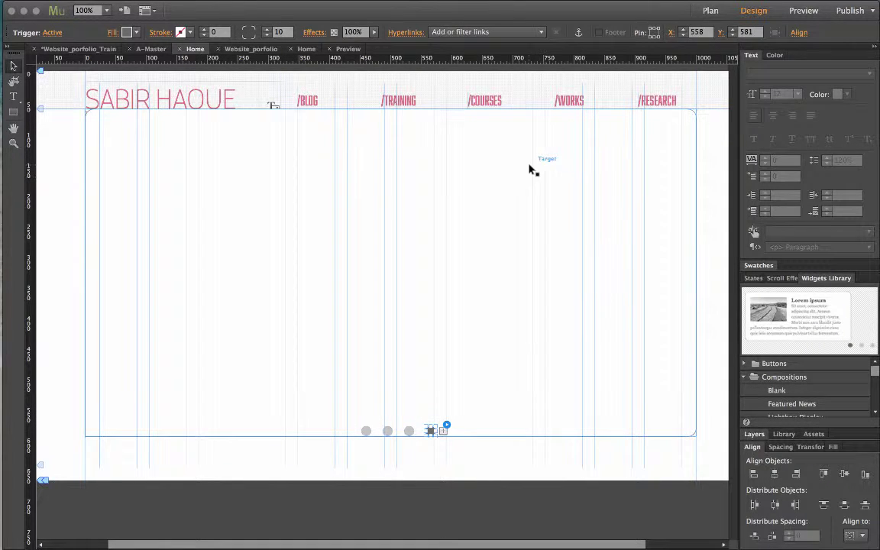
left_click(245, 34)
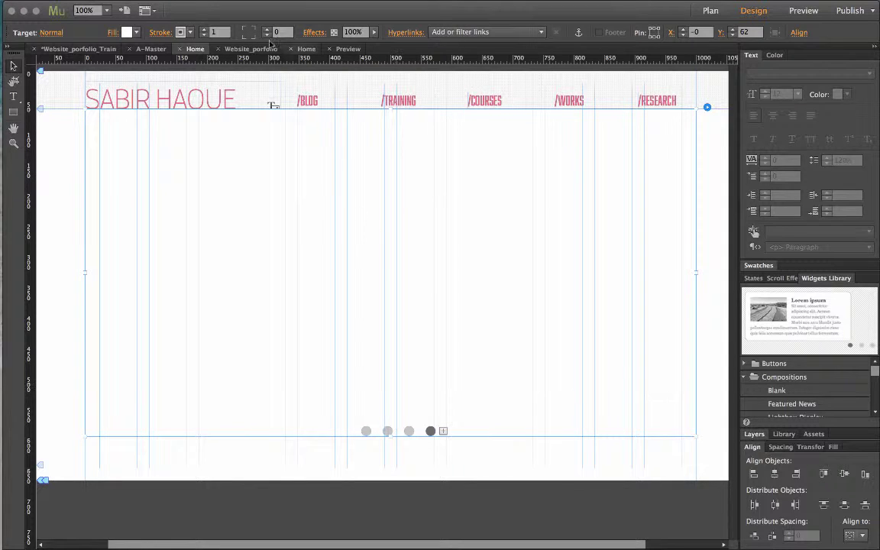
left_click(366, 431)
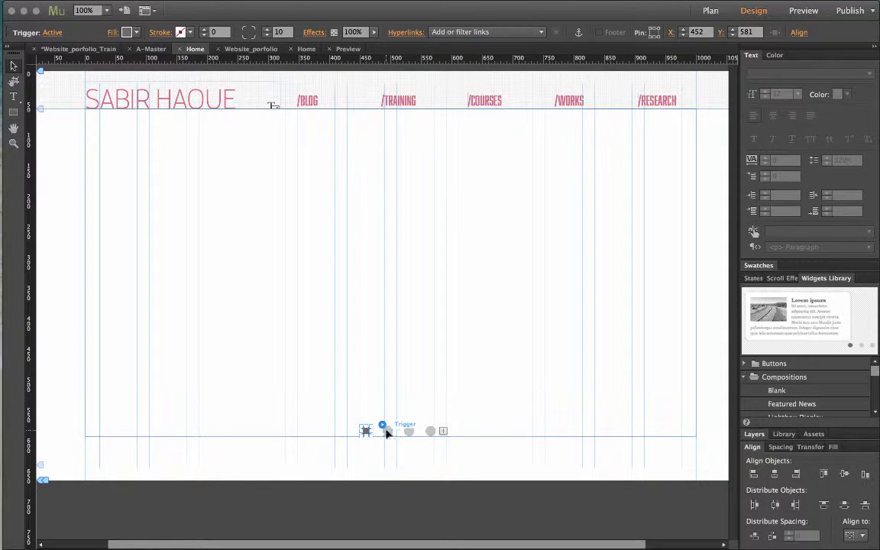
left_click_drag(387, 433, 366, 430)
Step: Set the stroke to None on the first and second slide frames
left_click(121, 153)
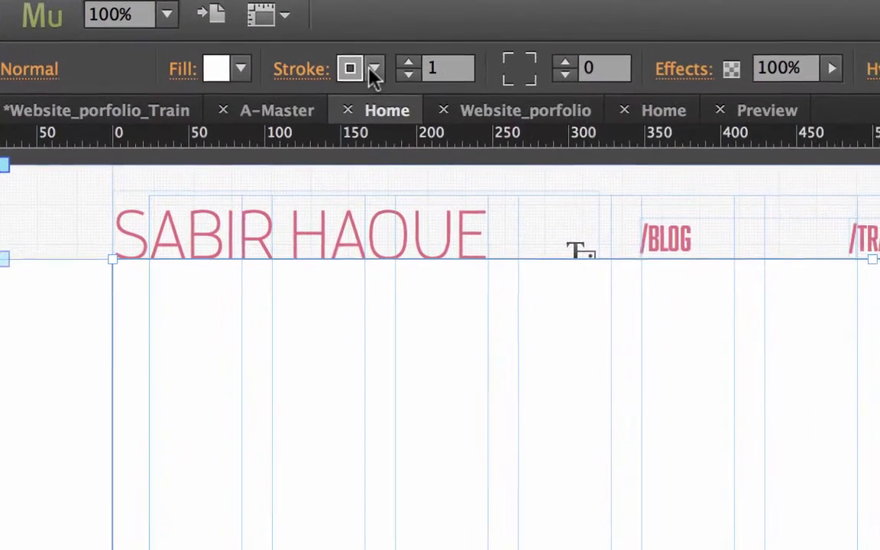
left_click(374, 70)
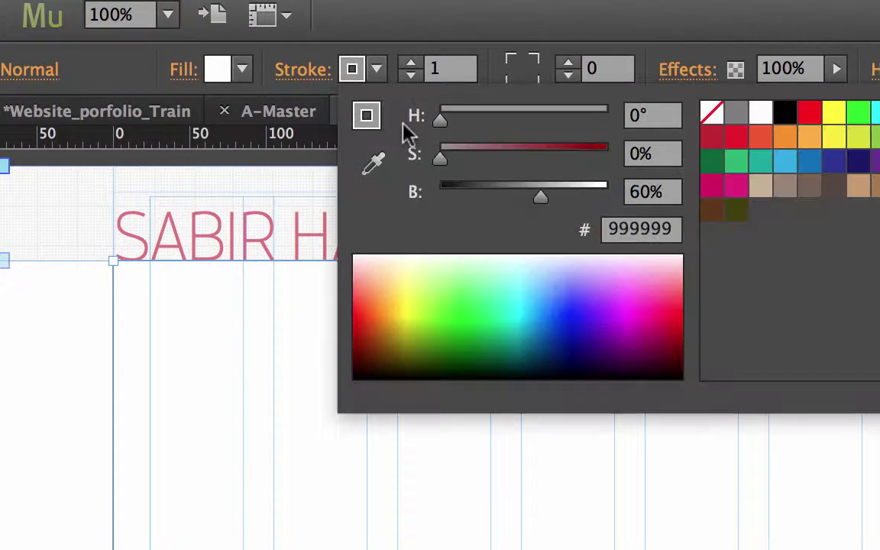
left_click(714, 114)
left_click(344, 458)
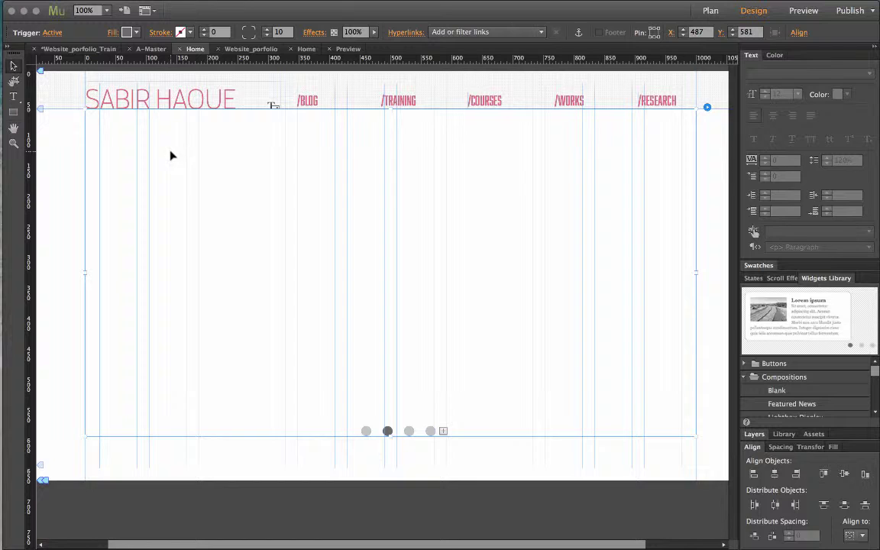
left_click(171, 154)
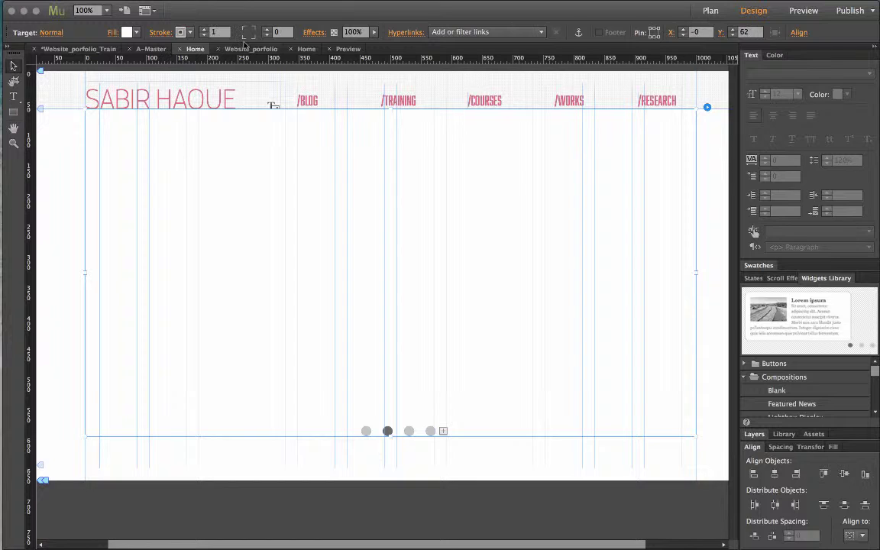
left_click(191, 34)
left_click(325, 49)
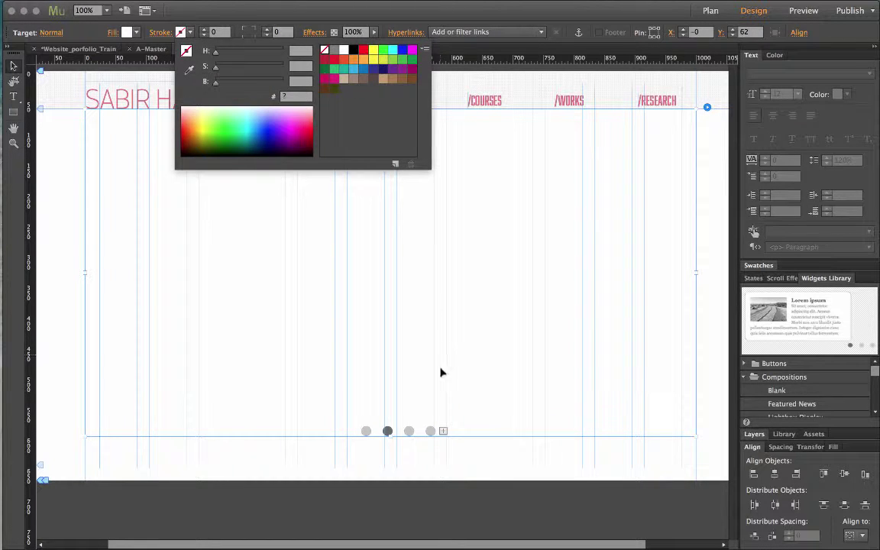
left_click(409, 433)
Step: Set the stroke to None on the third and fourth slide frames
left_click(410, 431)
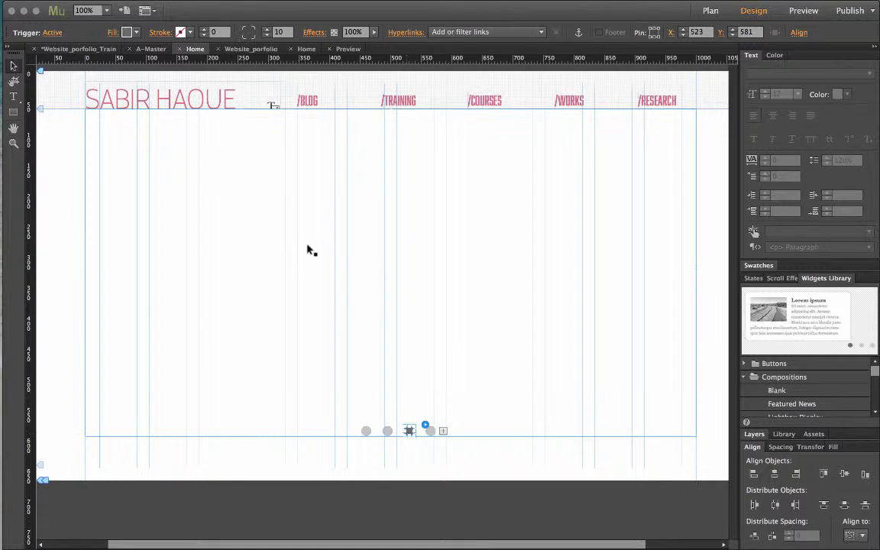
left_click(173, 199)
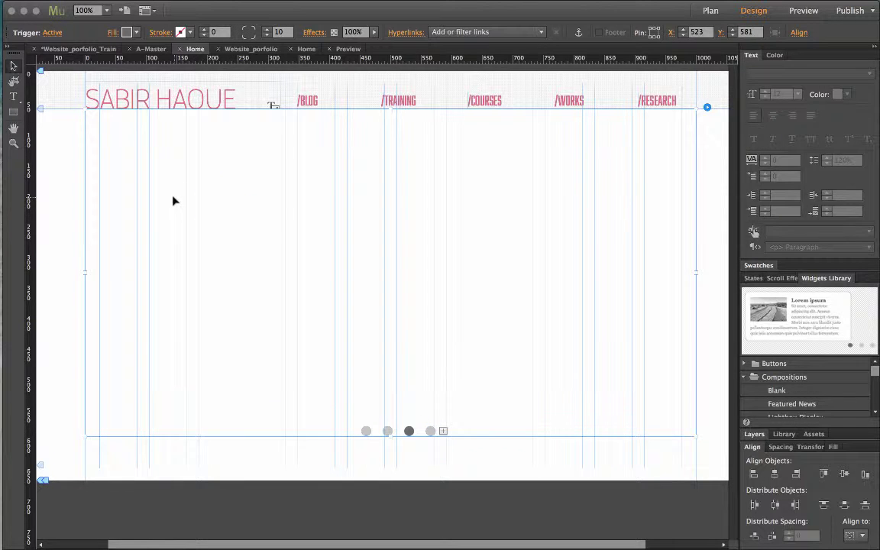
left_click(191, 33)
left_click(325, 49)
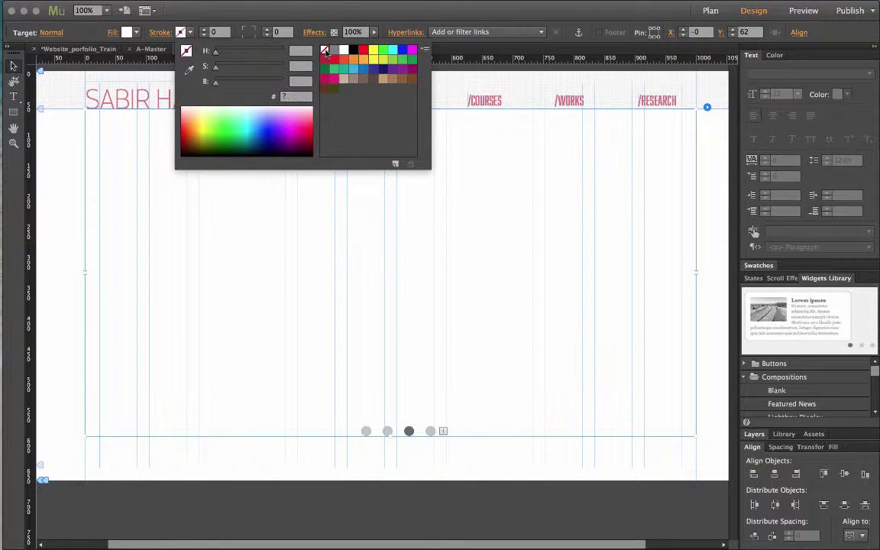
left_click(432, 434)
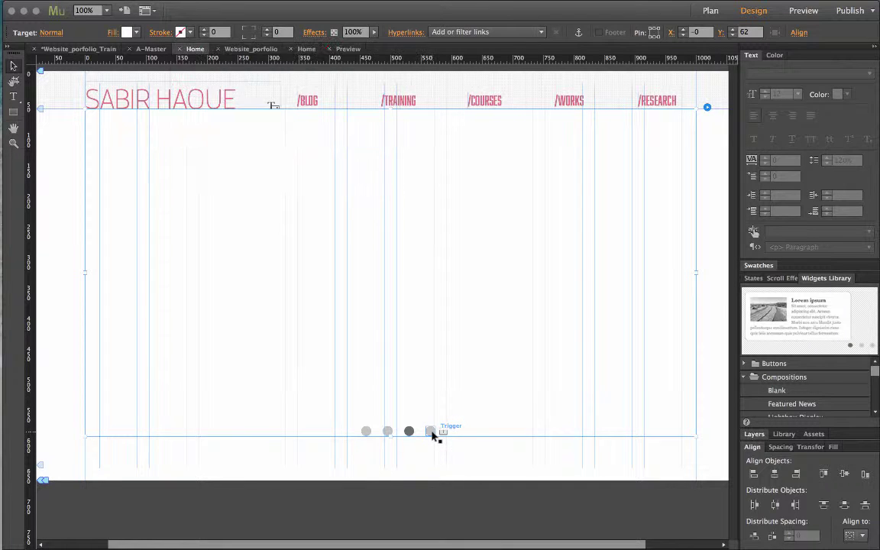
left_click(432, 434)
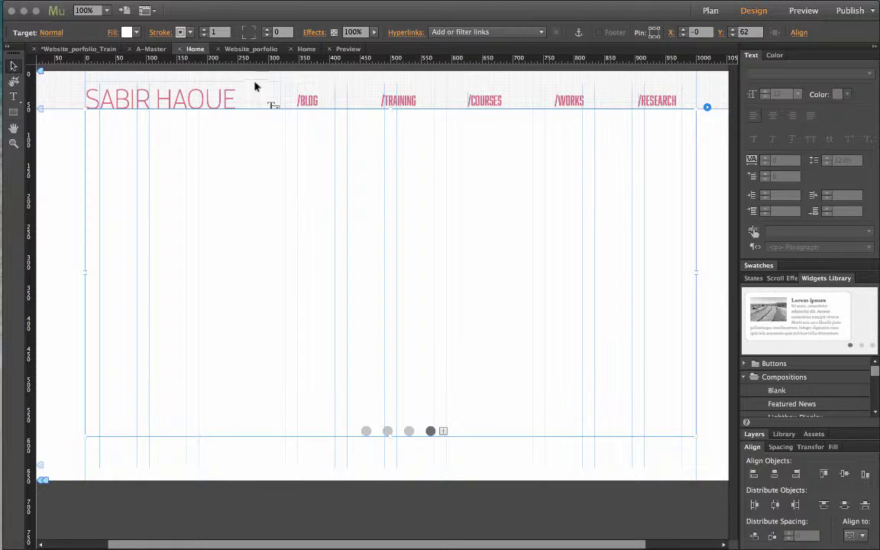
left_click(190, 33)
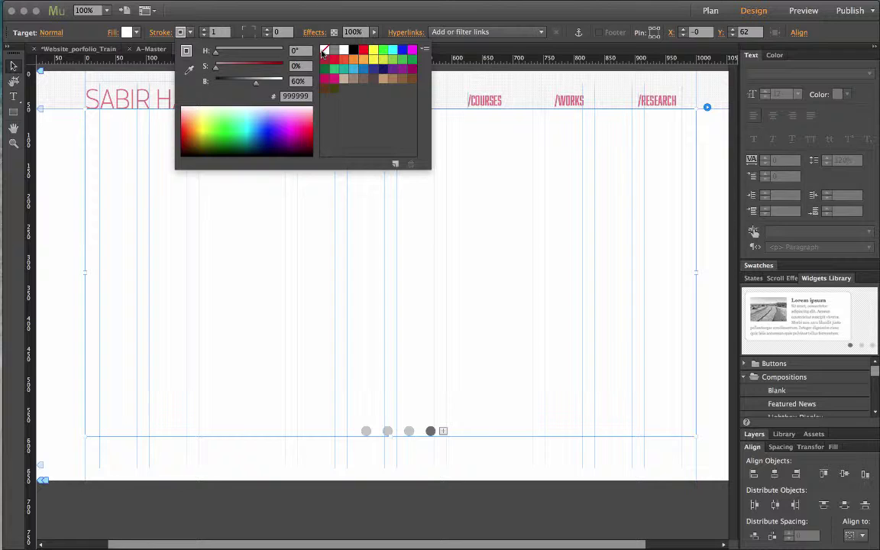
left_click(324, 51)
left_click(360, 231)
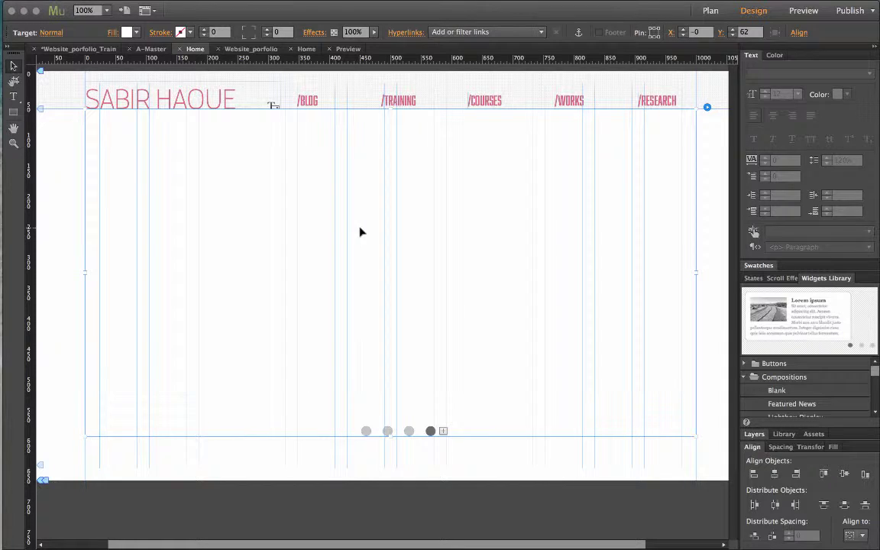
Step: Fill the first slide's frame with the HOMEPAGE_SLIDESHOW4.jpg image
left_click(366, 432)
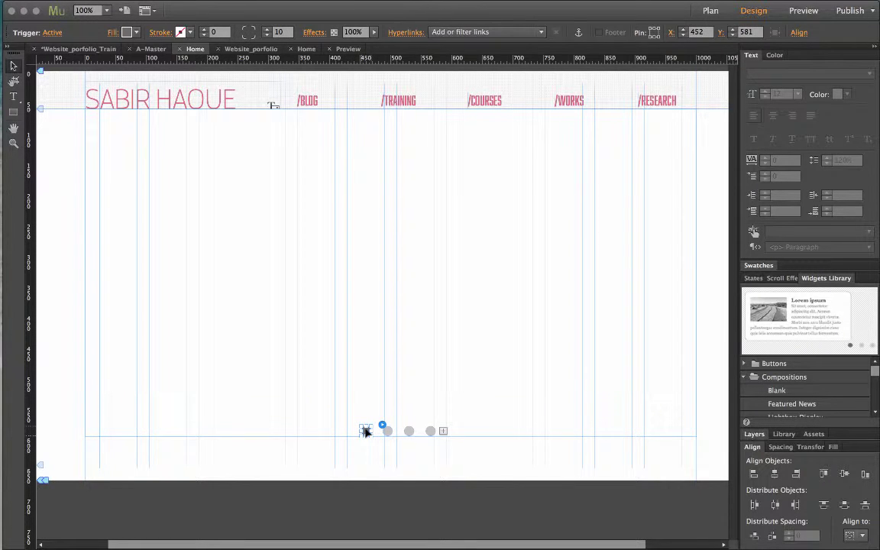
left_click(171, 173)
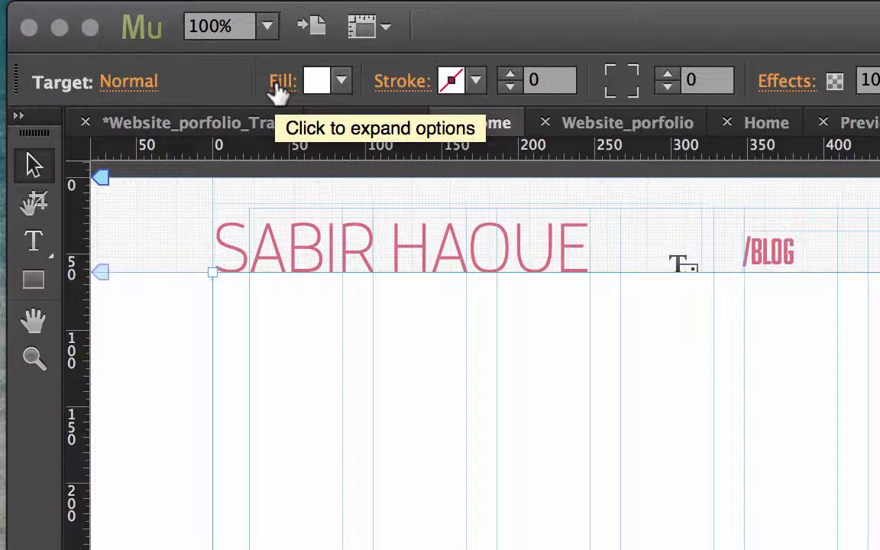
left_click(281, 90)
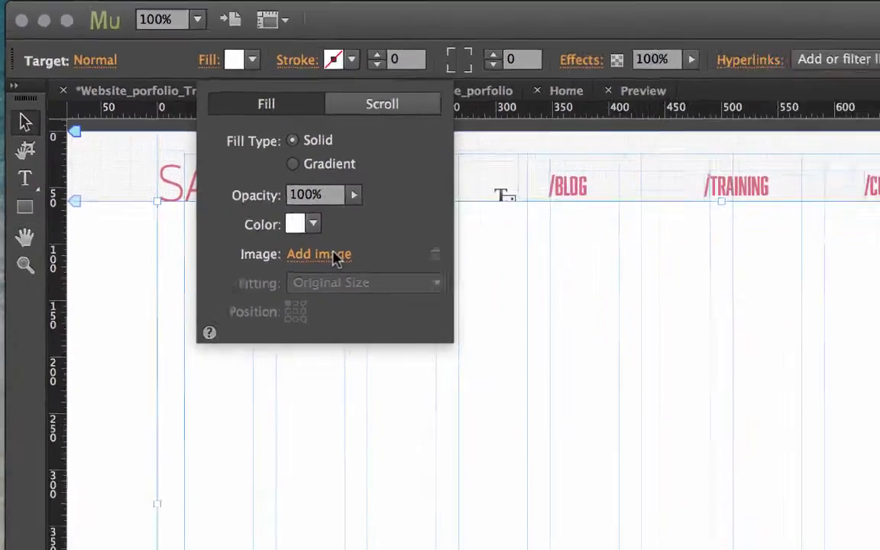
left_click(447, 347)
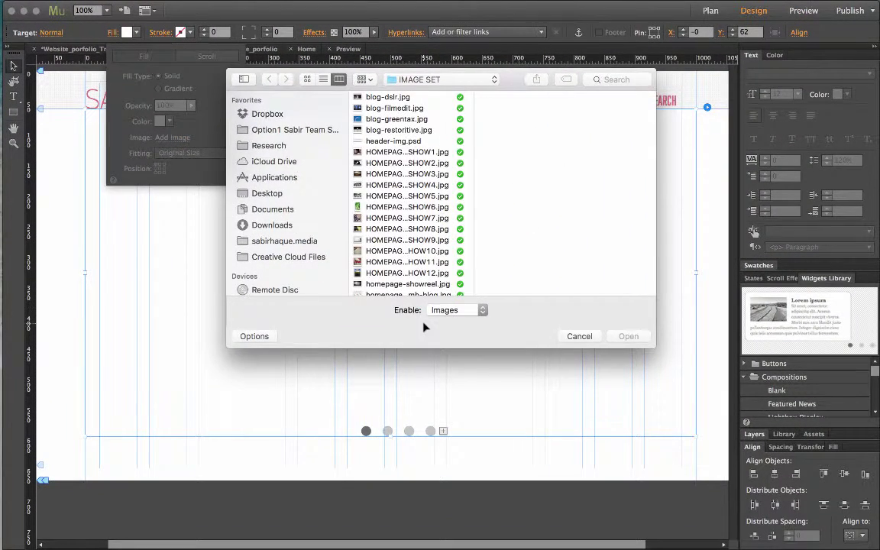
left_click(370, 173)
key("Down")
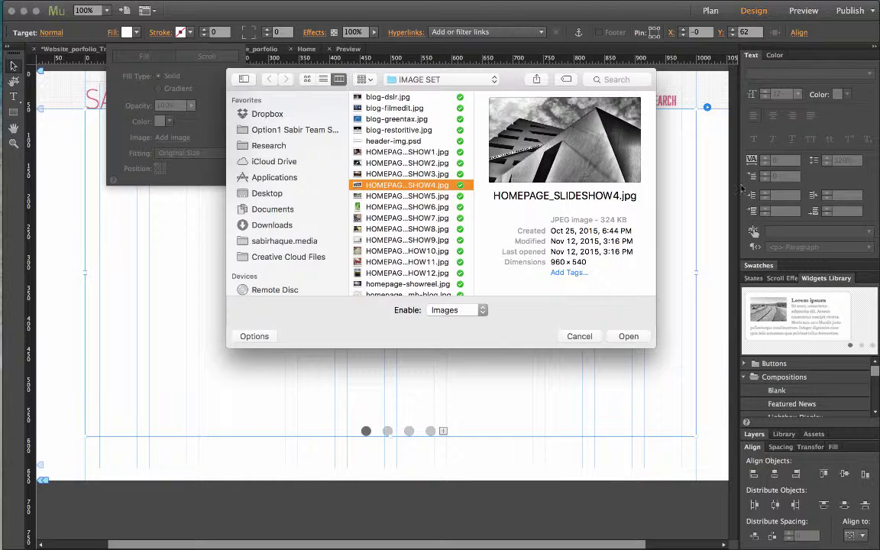
left_click(628, 336)
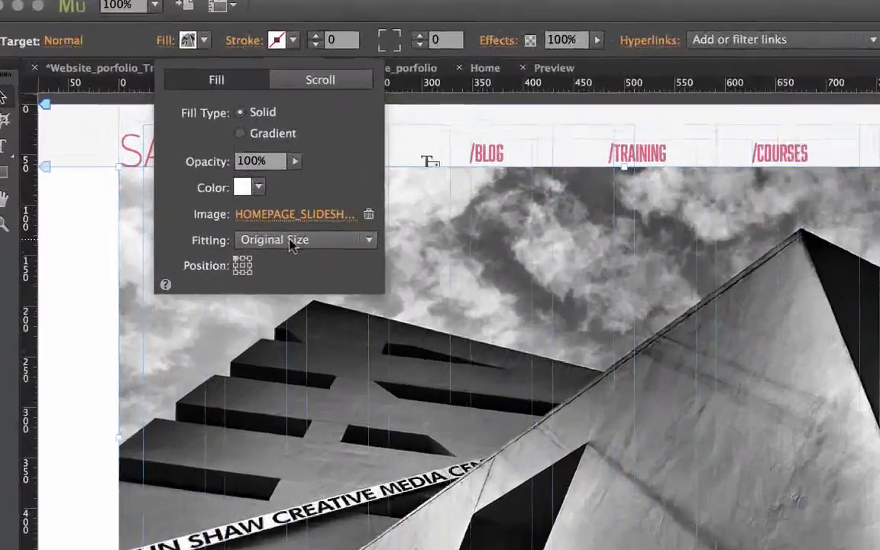
Step: Set the image fitting to Scale To Fill, centred in the slide
left_click(188, 154)
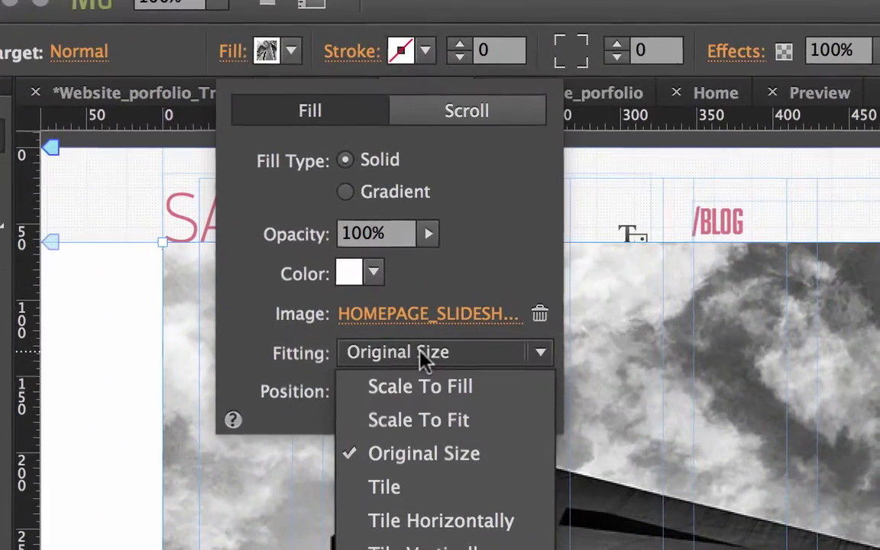
left_click(421, 389)
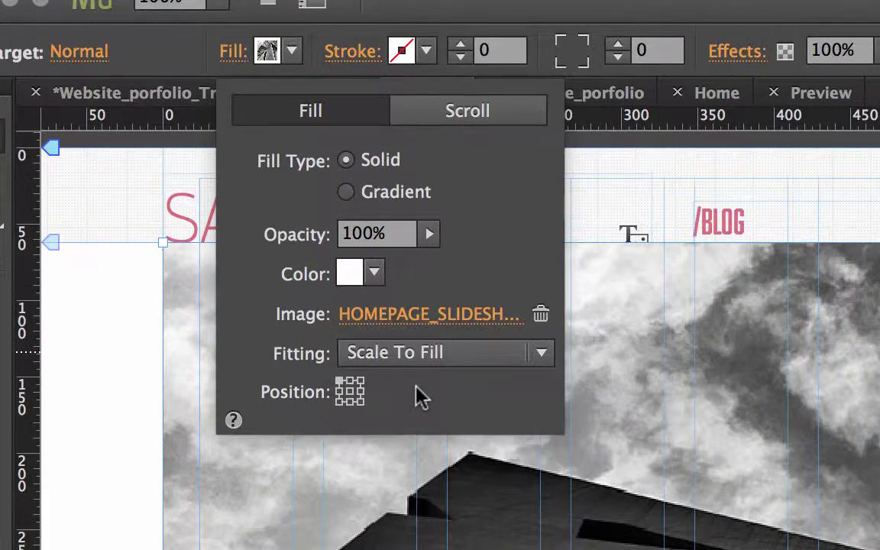
left_click(350, 394)
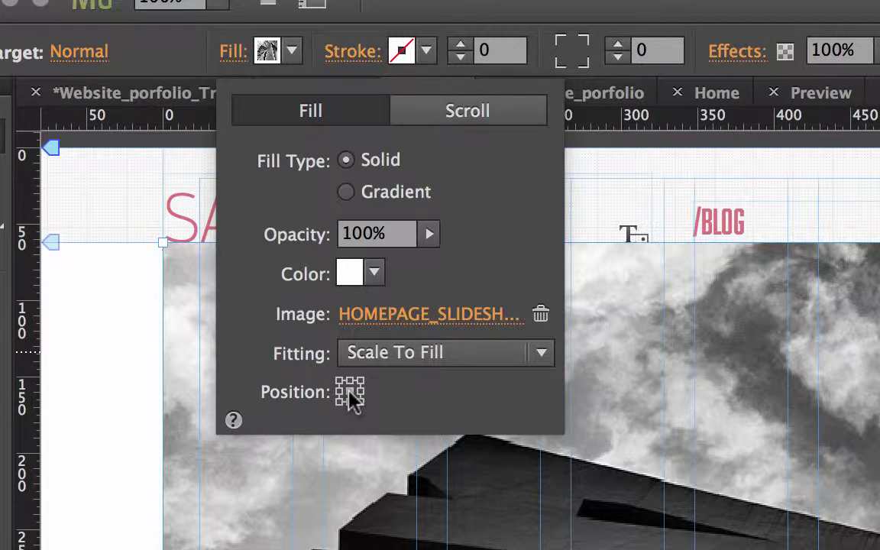
left_click(354, 390)
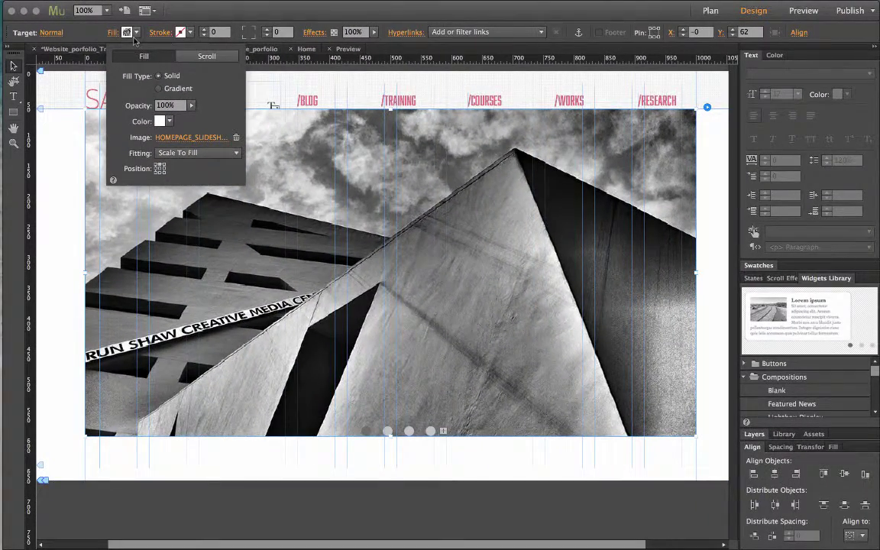
Step: Close the fill options and open the Untitled 29 page from the site plan
left_click(137, 34)
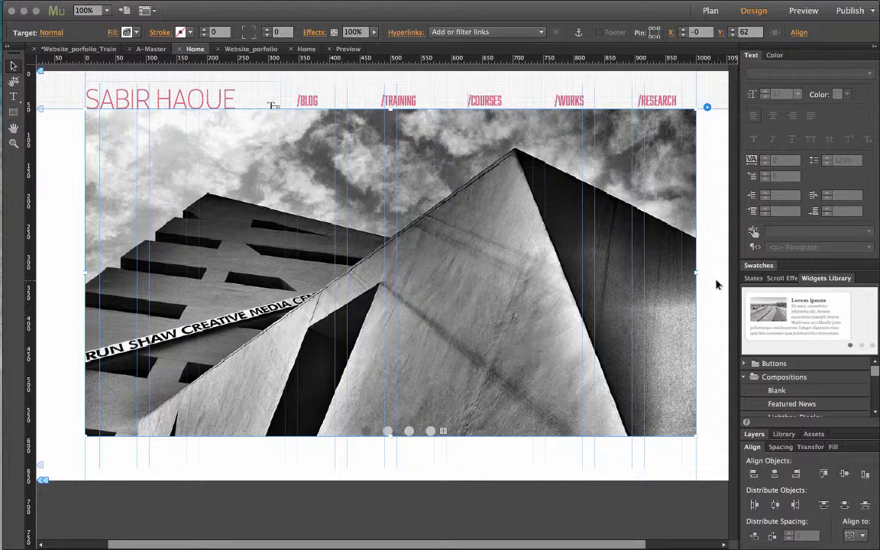
left_click(64, 51)
double_click(515, 352)
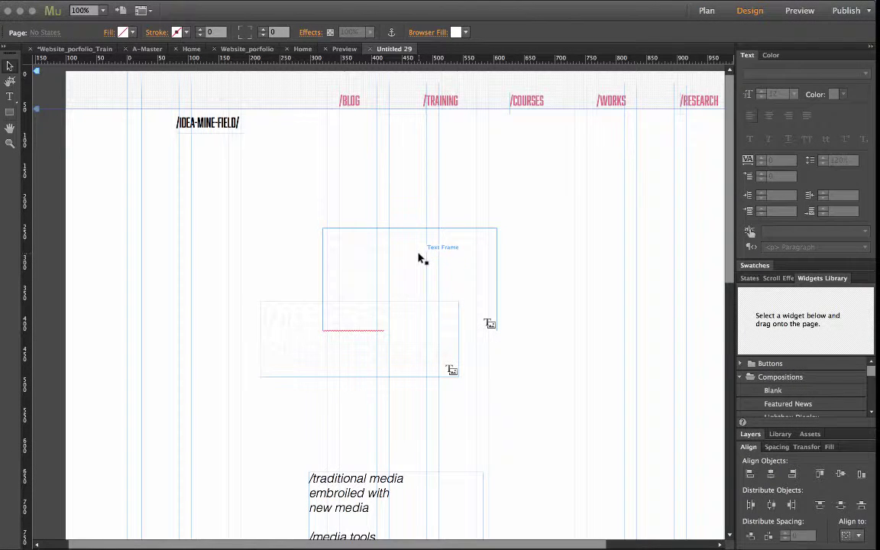
Step: Group the two overlapping text frames on Untitled 29, then return to the Home page
left_click(368, 324)
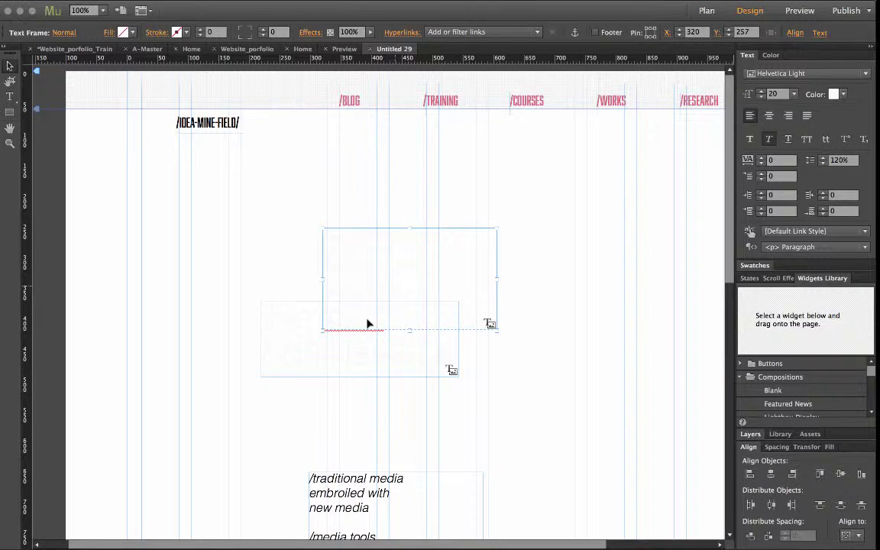
left_click(338, 354)
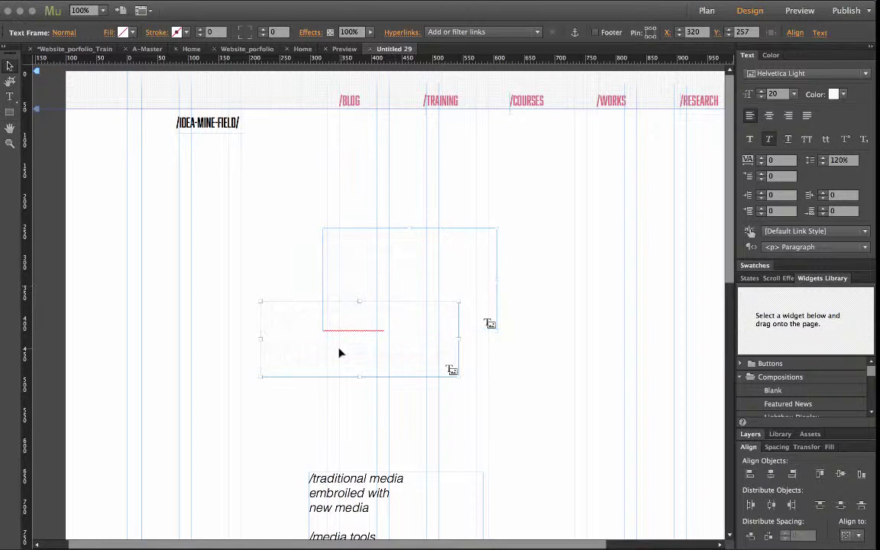
left_click(393, 283, "shift")
right_click(350, 258)
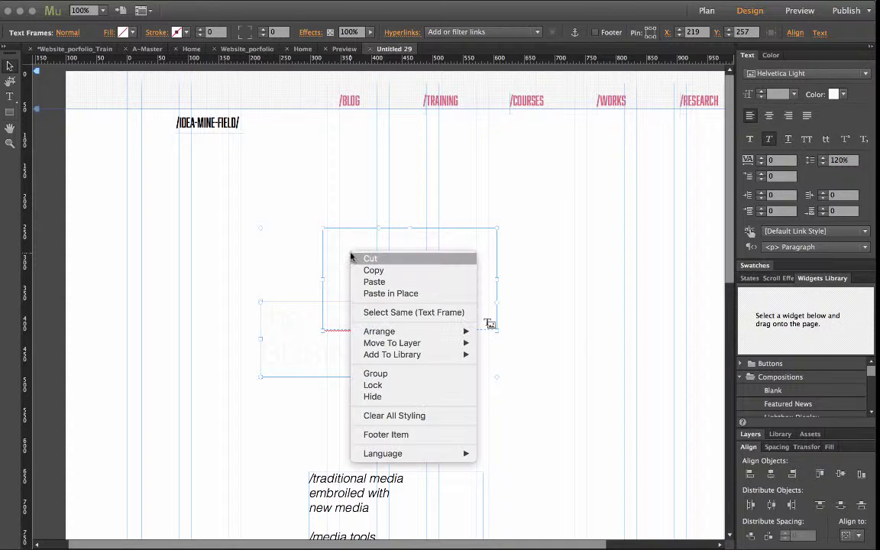
left_click(392, 371)
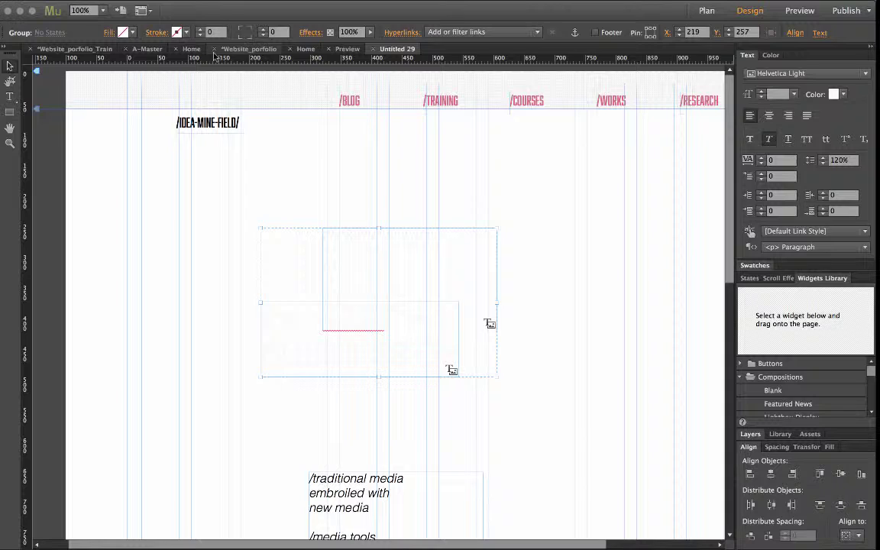
left_click(304, 49)
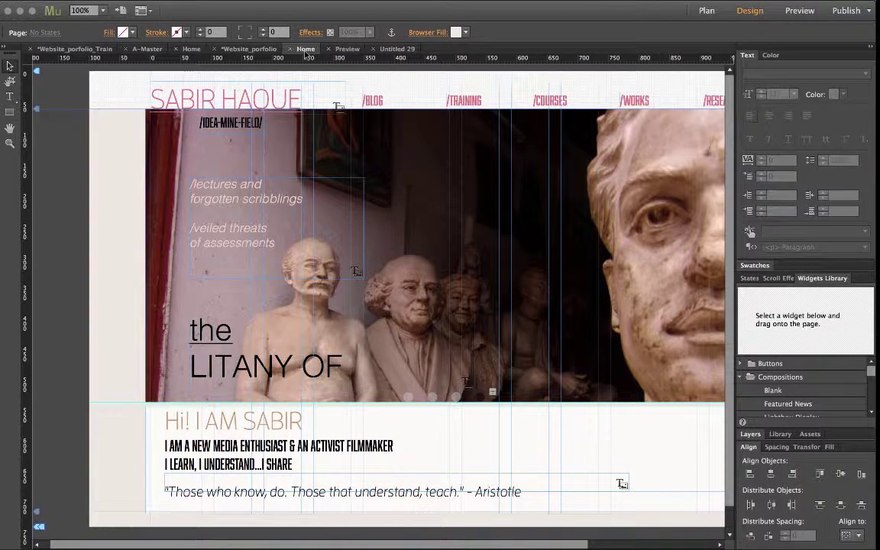
Step: On the pyramid Home page, move the BUSINESS OF text group lower and further right
left_click(192, 49)
left_click(459, 340)
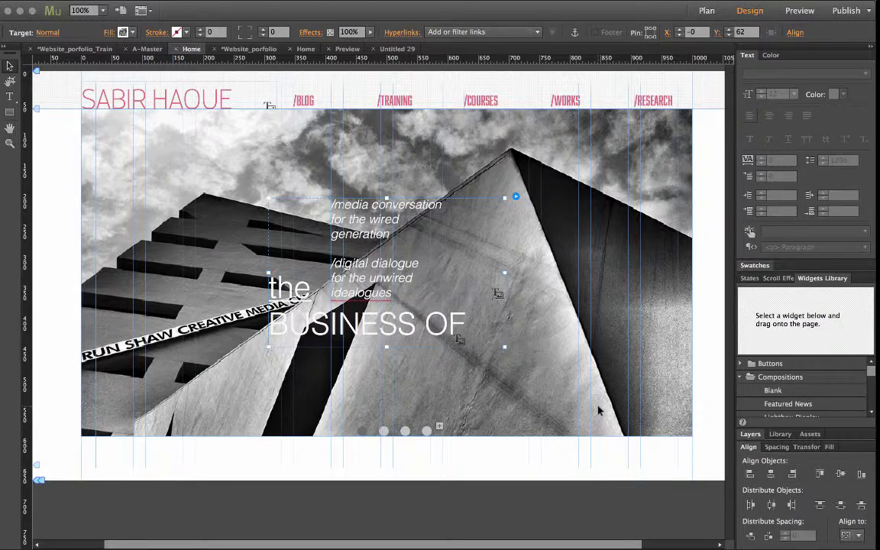
left_click_drag(459, 339, 572, 415)
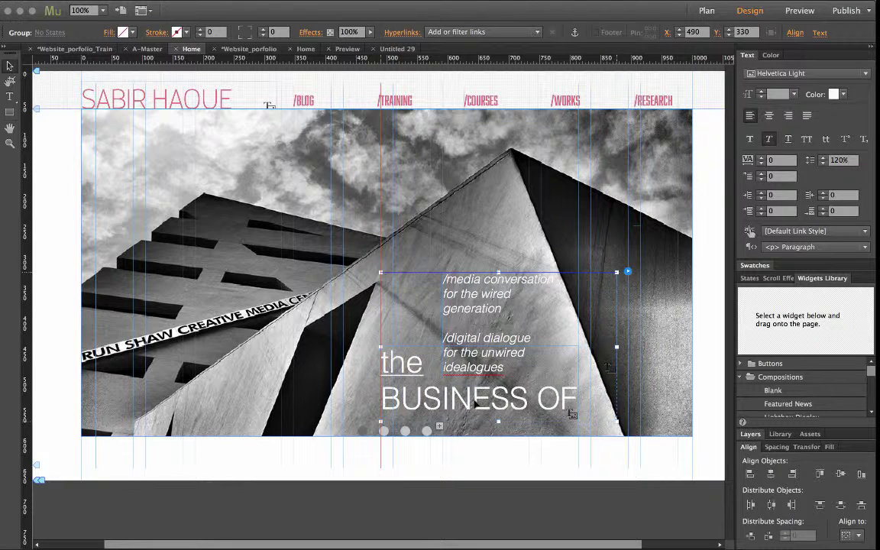
Step: Select the empty second slide and browse for an image to fill it
left_click(384, 431)
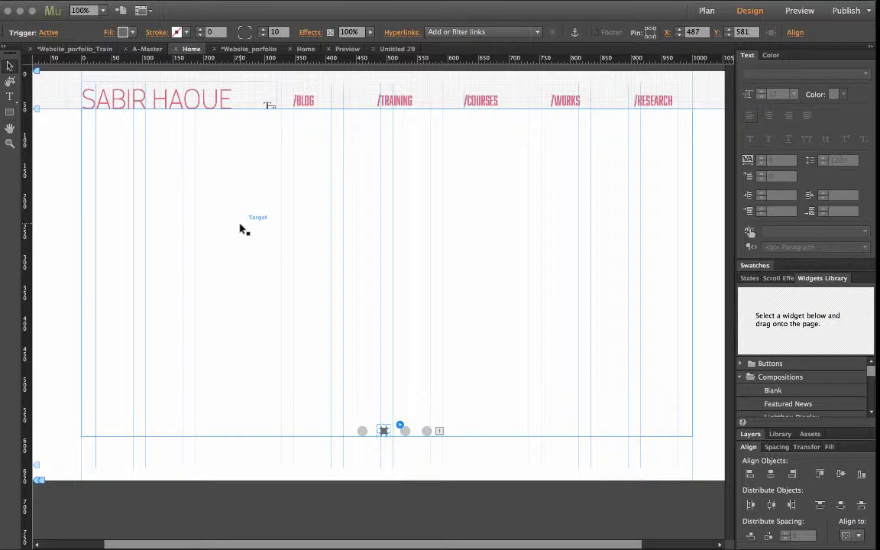
left_click(112, 34)
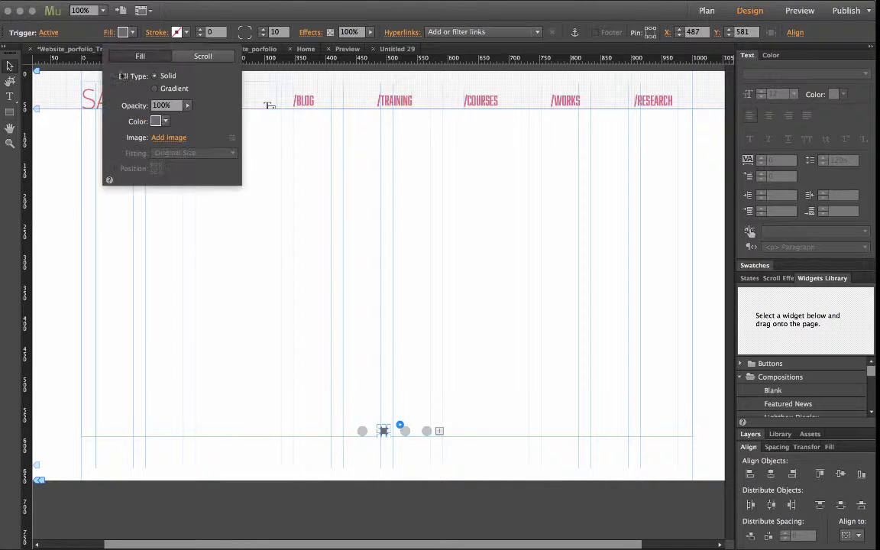
left_click(161, 139)
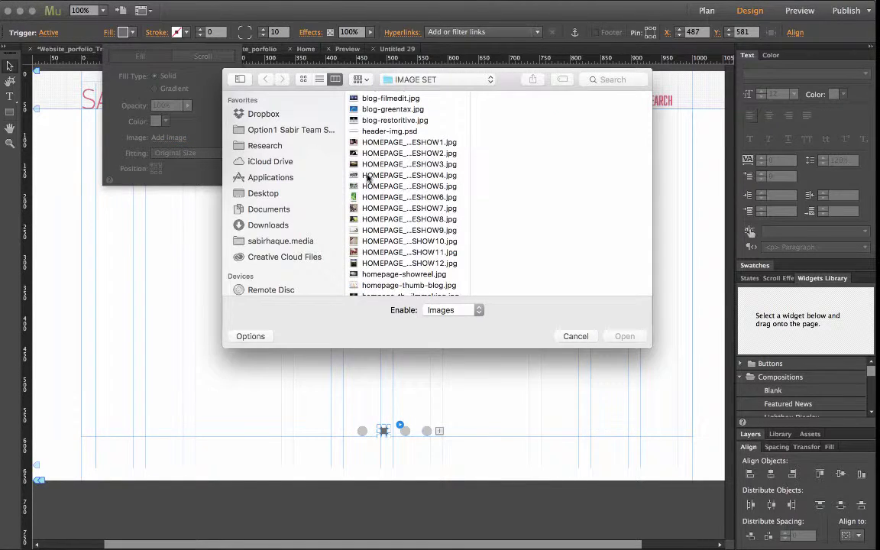
Step: In Photoshop, hide the business of group and show the next slide group to preview it
key("super+h")
key("super+h")
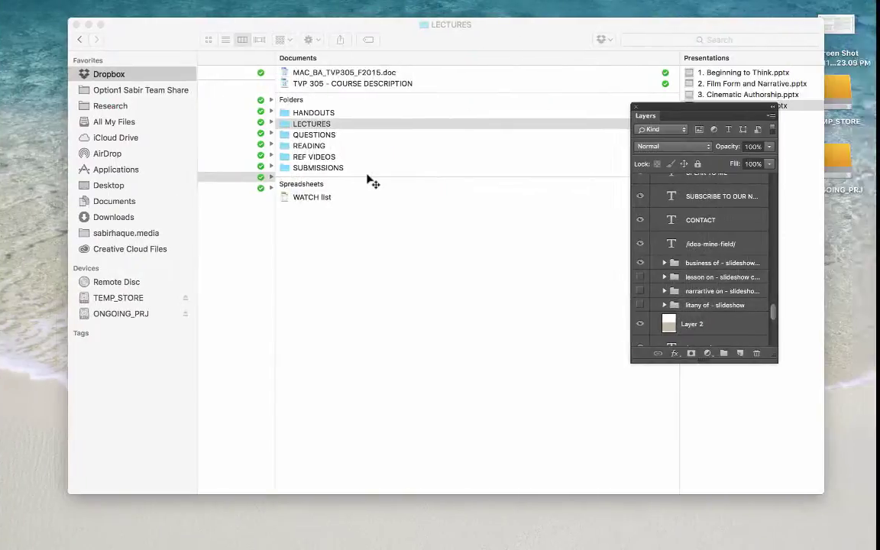
key("super+h")
left_click(640, 263)
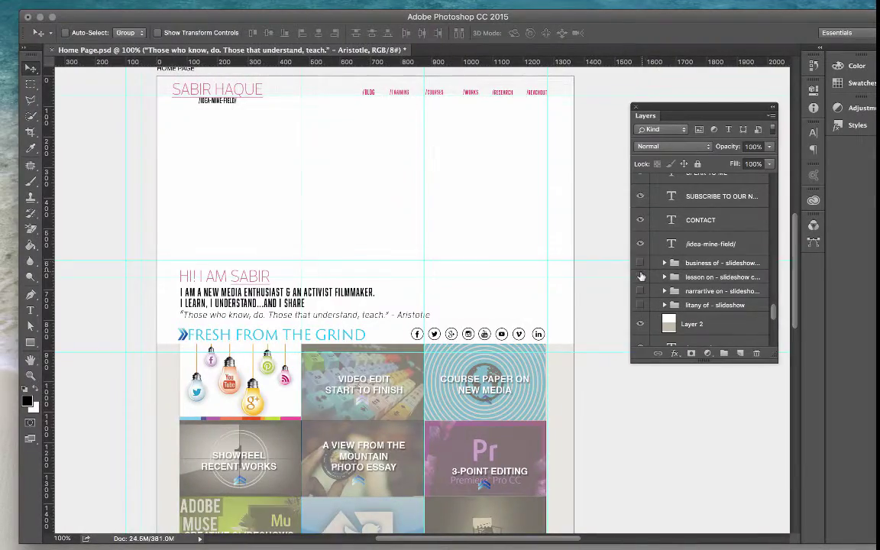
left_click(640, 277)
key("super+h")
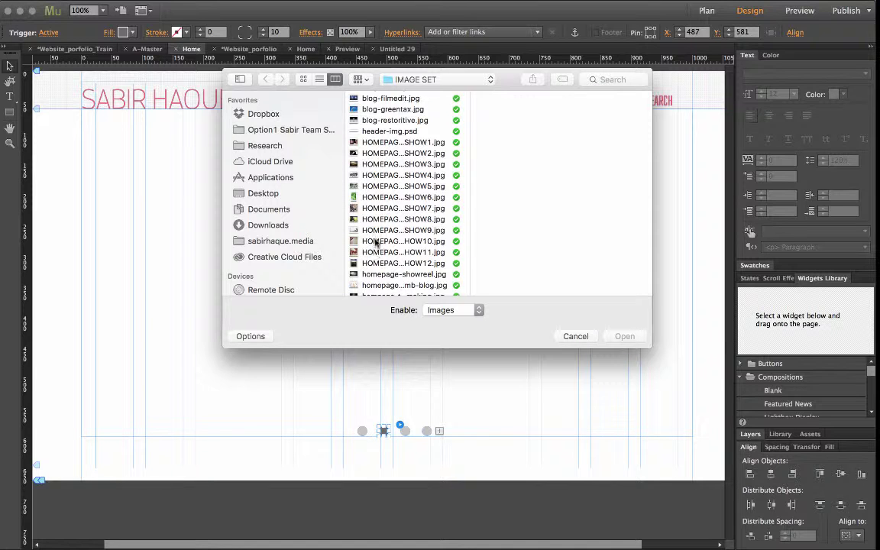
Step: Pick HOMEPAGE_SLIDESHOW9.jpg in the image chooser, confirm, then select the slide's picture area
left_click(370, 230)
left_click(620, 336)
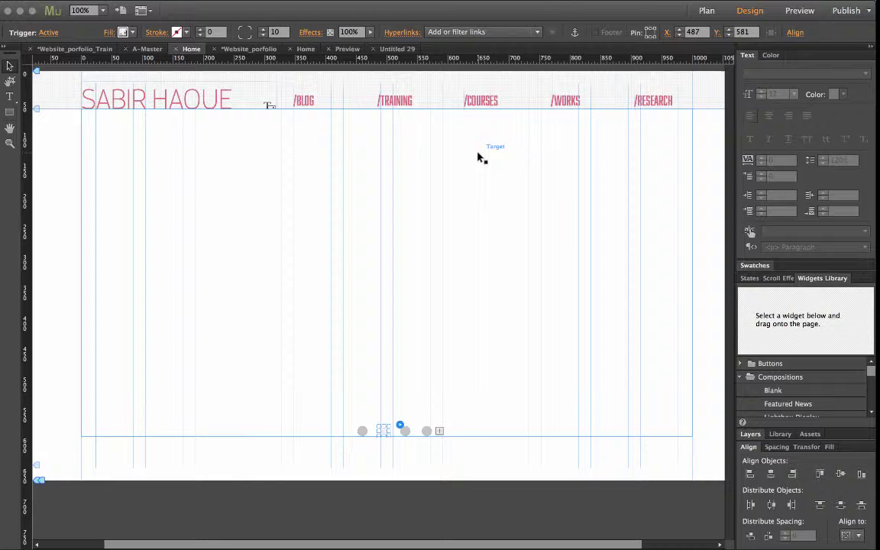
left_click(250, 203)
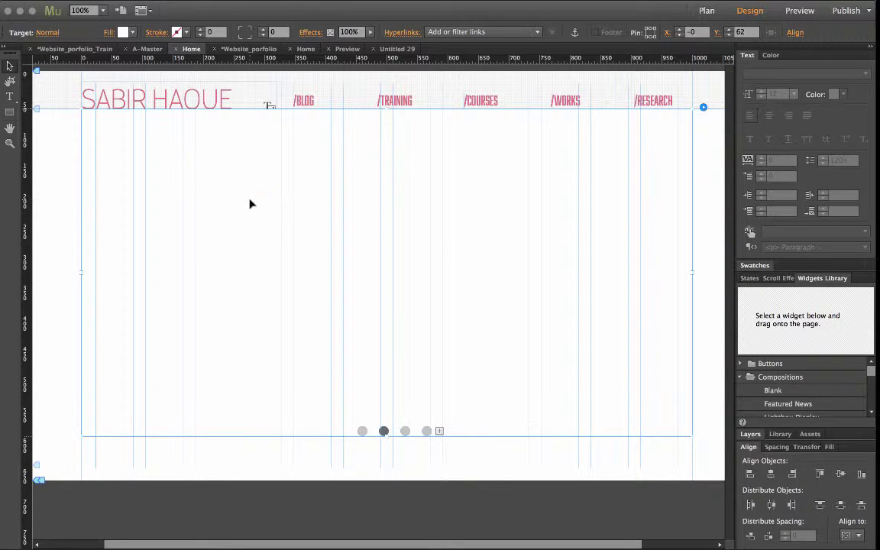
Step: Fill the second slide's picture area with the HOMEPAGE_SLIDESHOW9.jpg bird photo
left_click(383, 430)
left_click(108, 155)
left_click(108, 32)
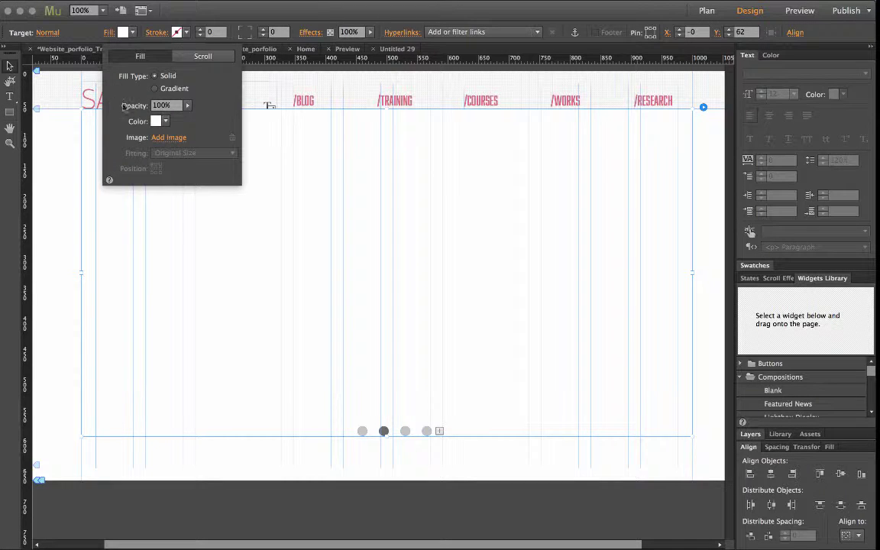
left_click(168, 138)
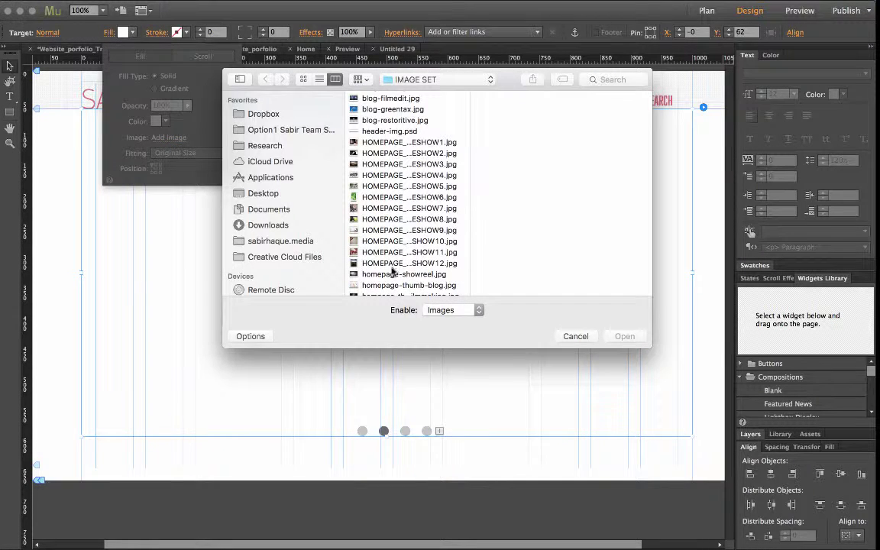
left_click(391, 230)
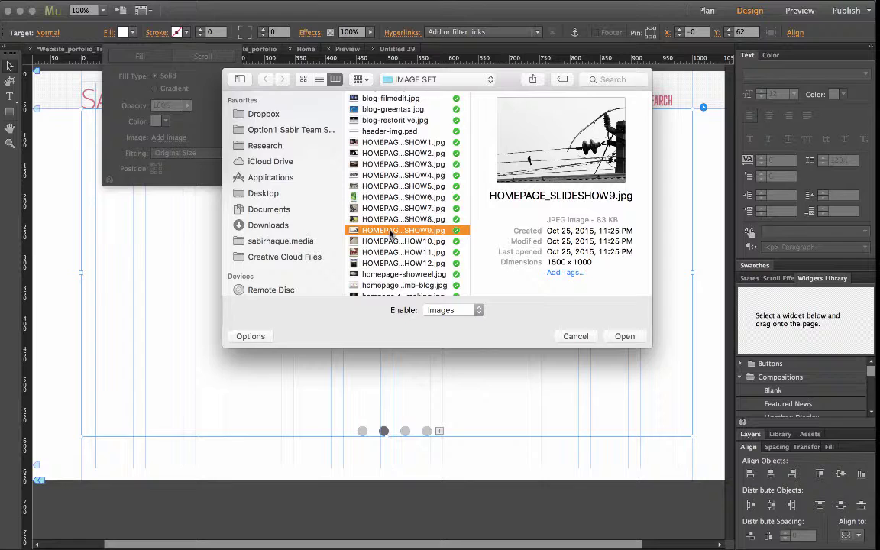
double_click(391, 231)
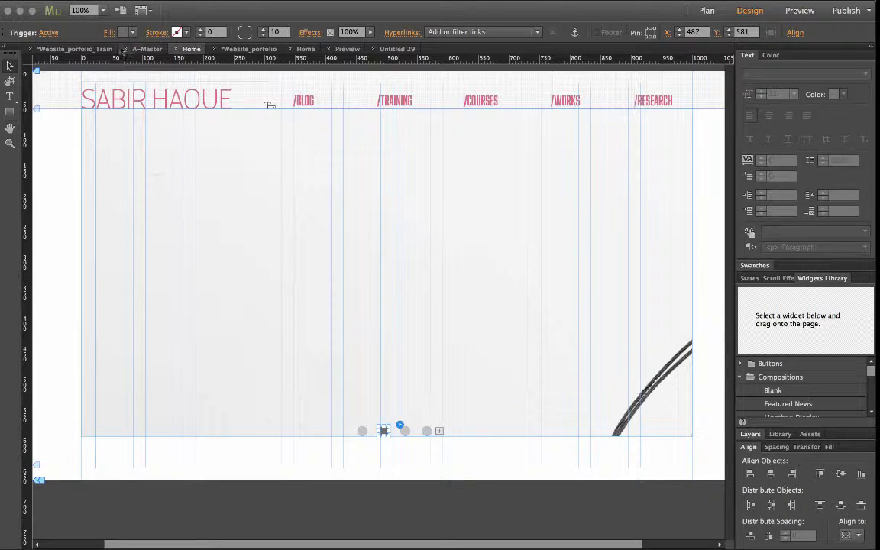
Step: Set the slide image fitting to Scale To Fill, centred vertically
left_click(107, 32)
left_click(199, 167)
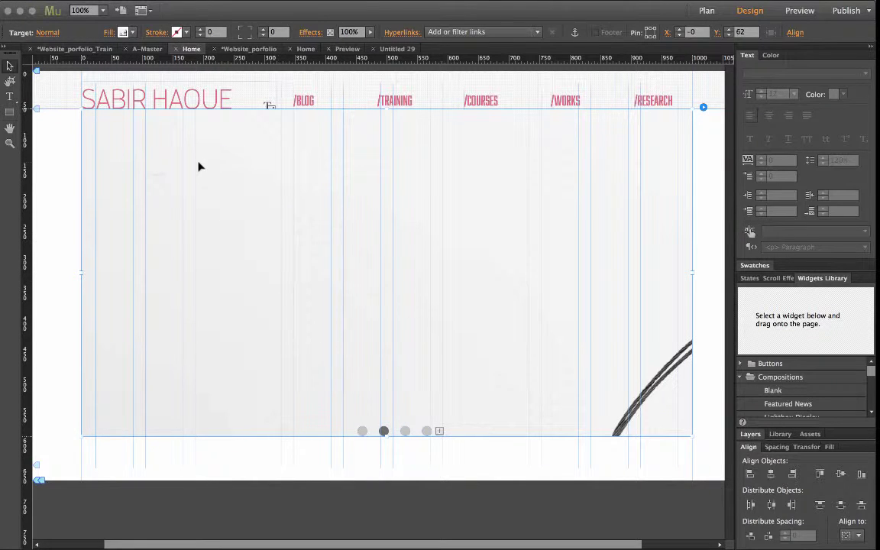
left_click(123, 32)
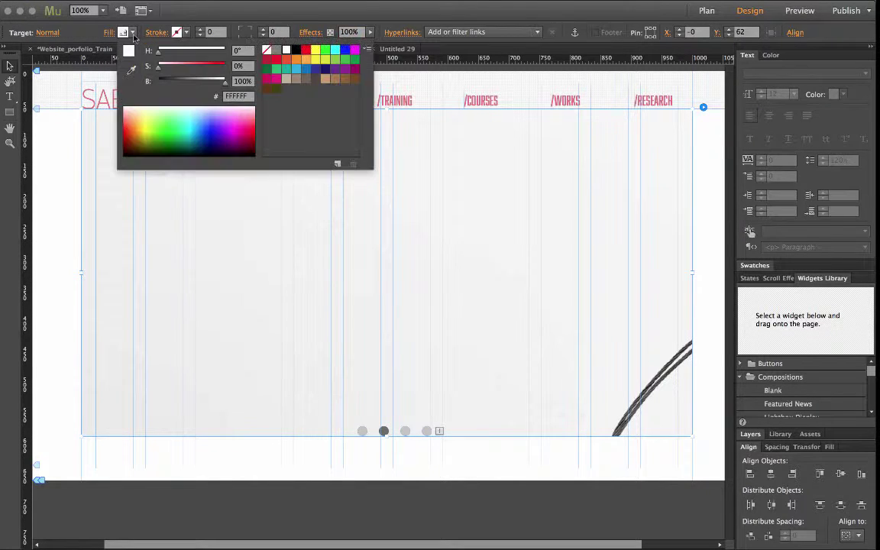
left_click(110, 34)
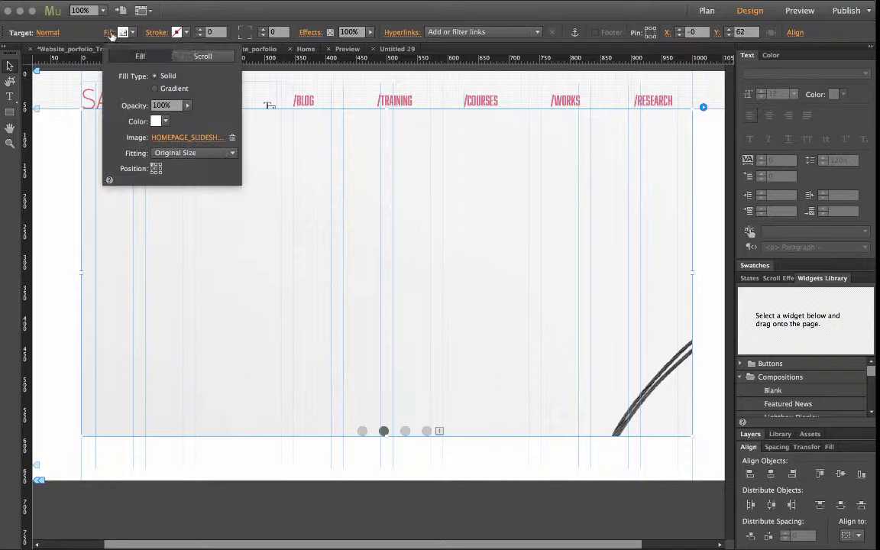
left_click(183, 154)
left_click(183, 167)
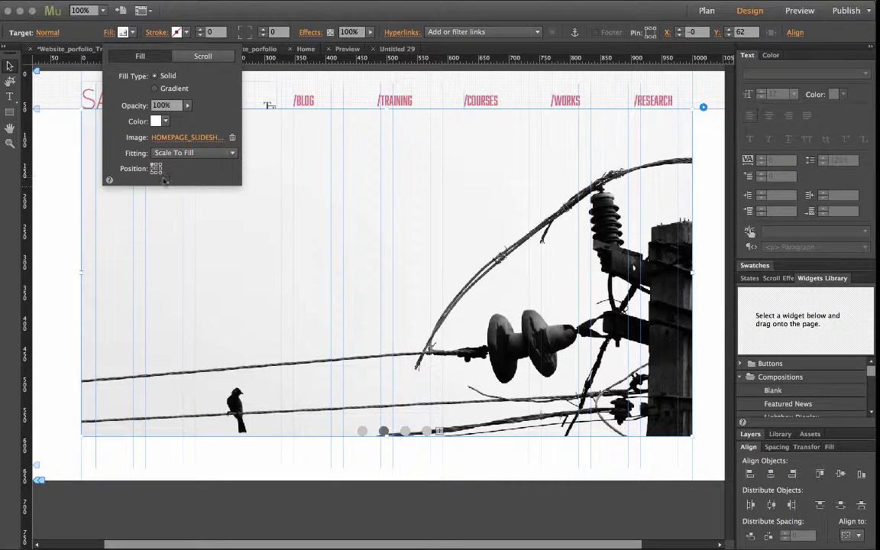
left_click(155, 172)
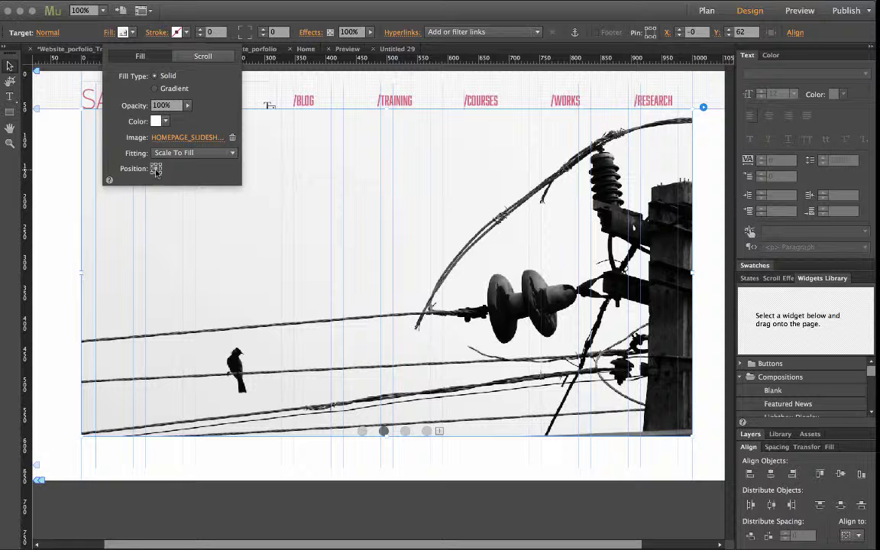
left_click(156, 167)
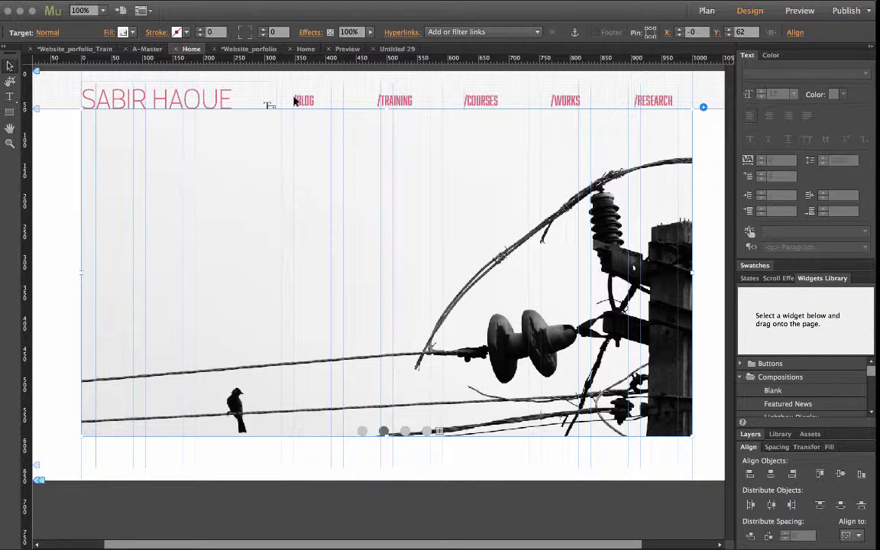
left_click(397, 48)
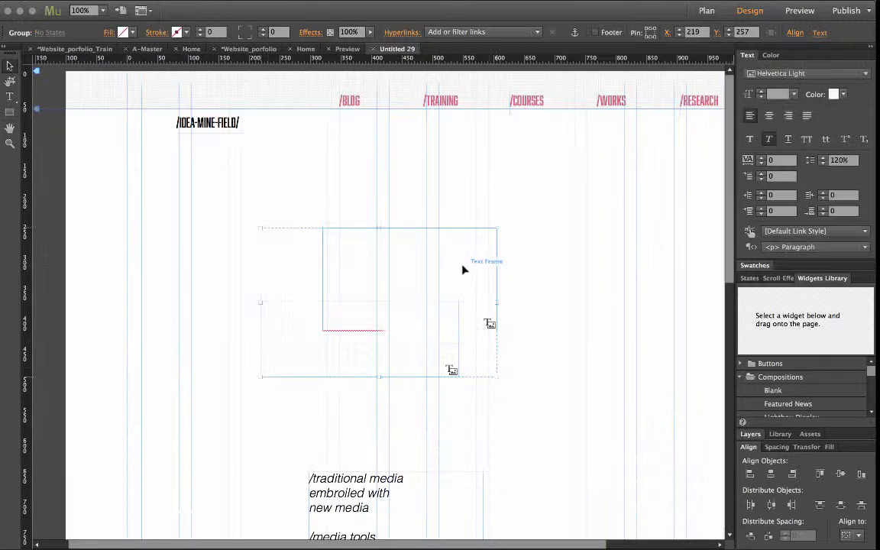
scroll(463, 279, "down", 3)
left_click(349, 437)
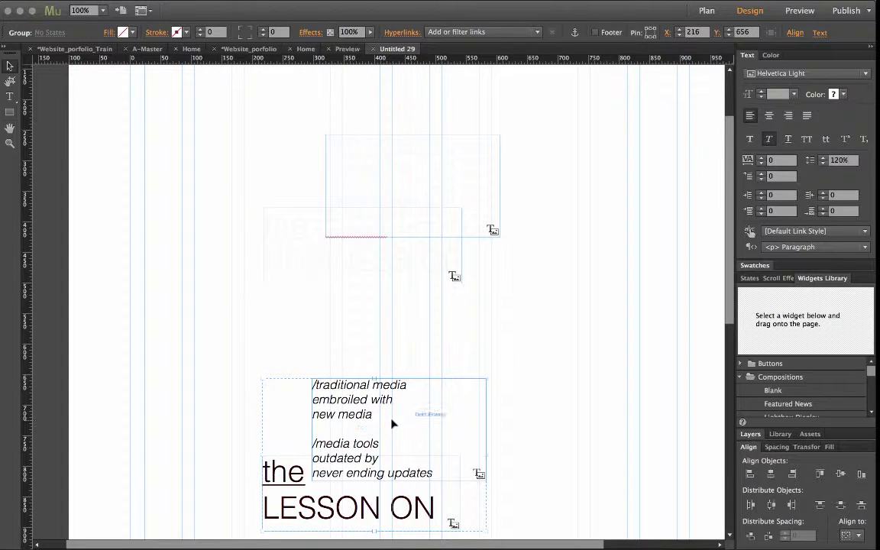
key("ctrl+Left")
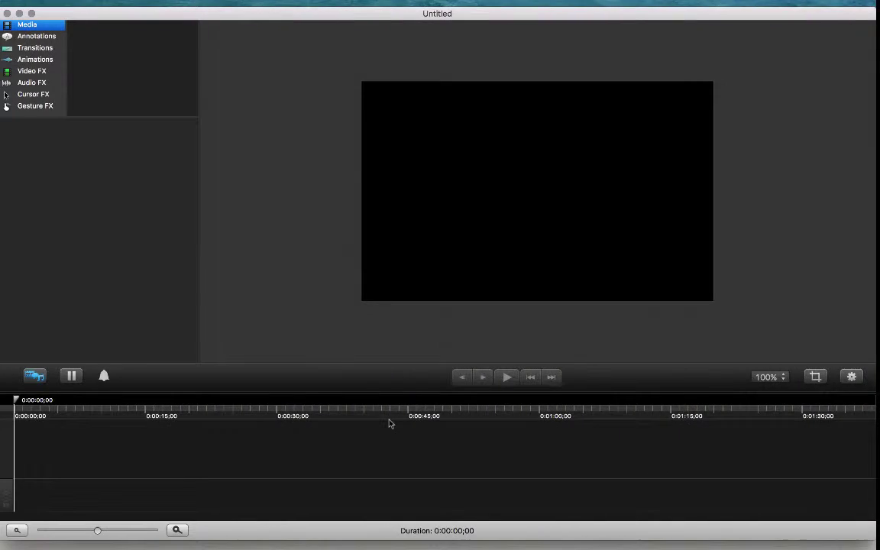
key("ctrl+Right")
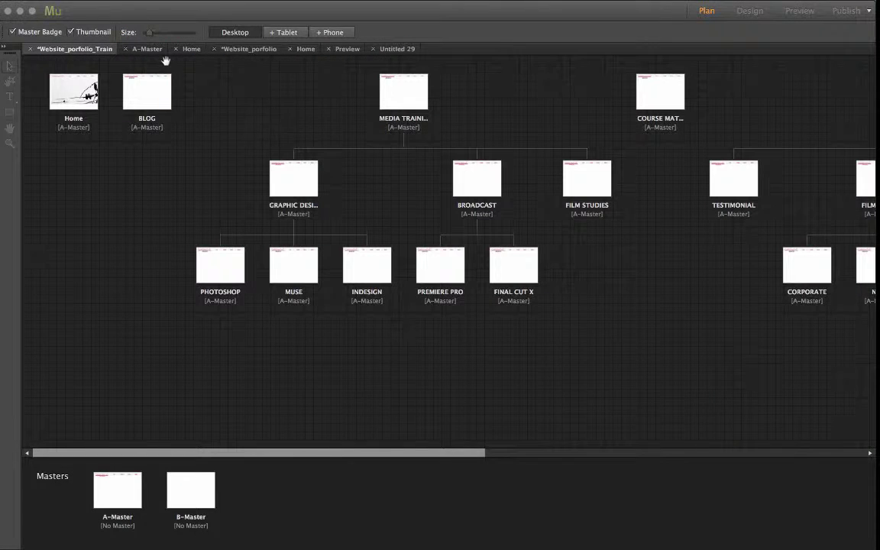
left_click(245, 51)
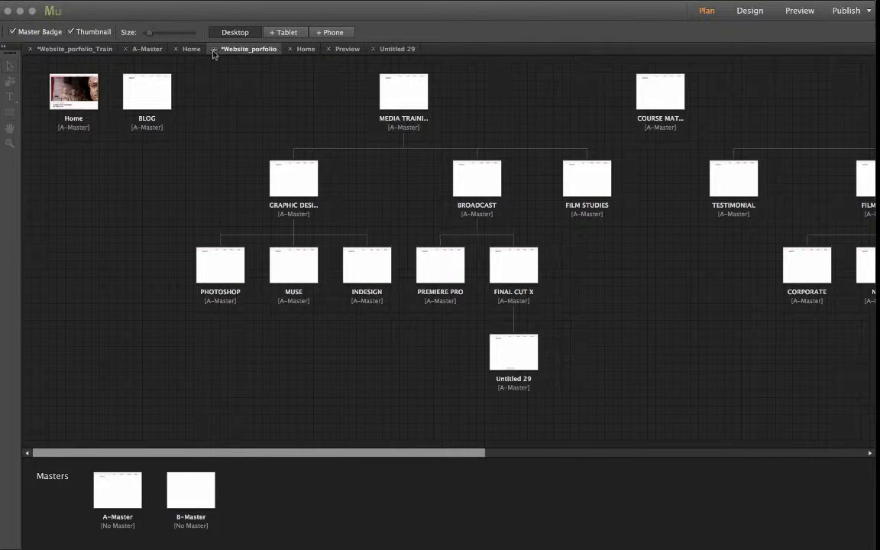
left_click(191, 49)
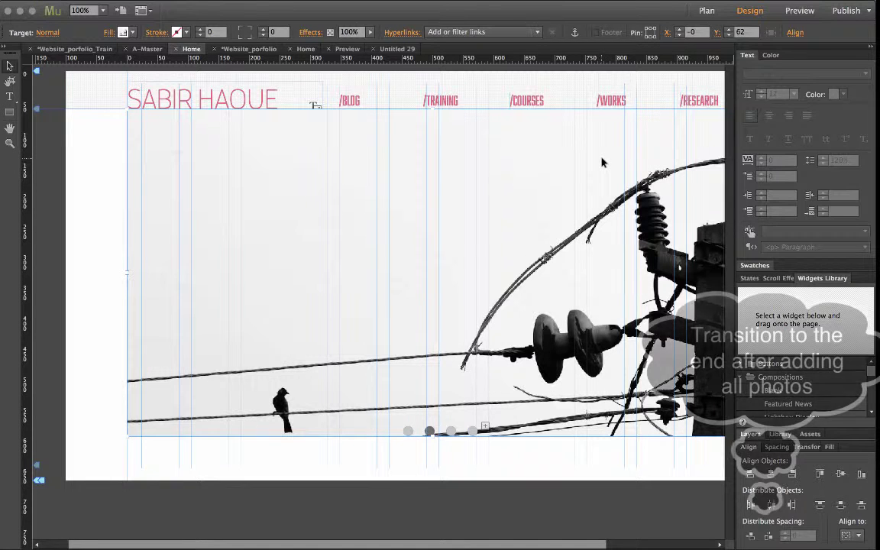
Step: Paste the text group, shift the slide text groups left, save, and switch to Preview
key("ctrl+v")
left_click_drag(407, 200, 289, 220)
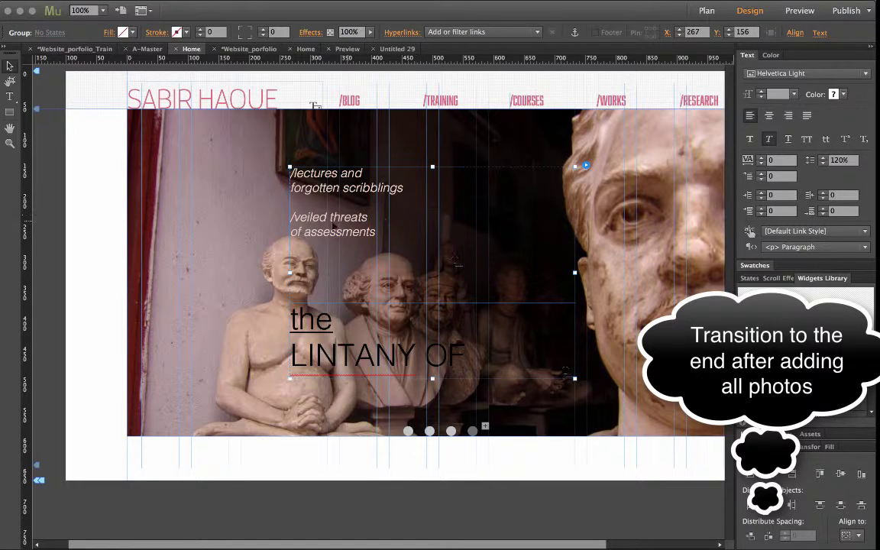
left_click_drag(345, 228, 234, 243)
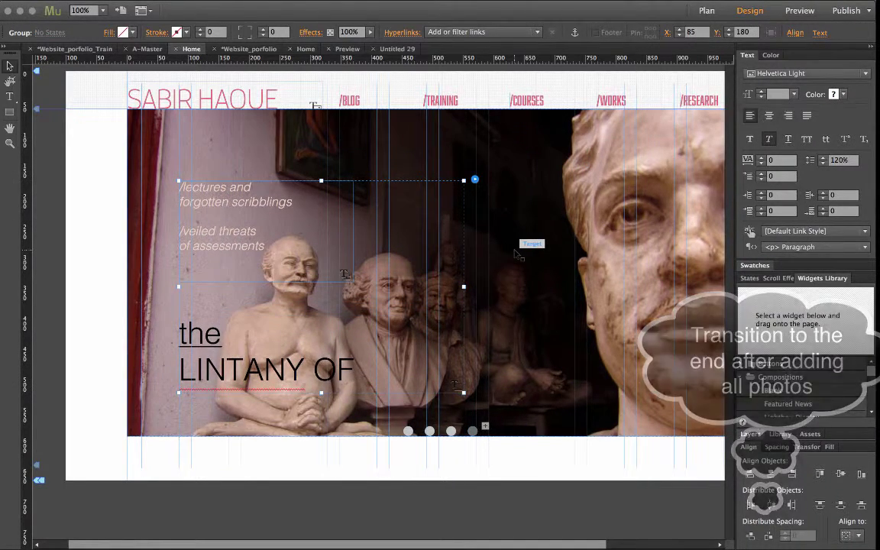
key("ctrl+s")
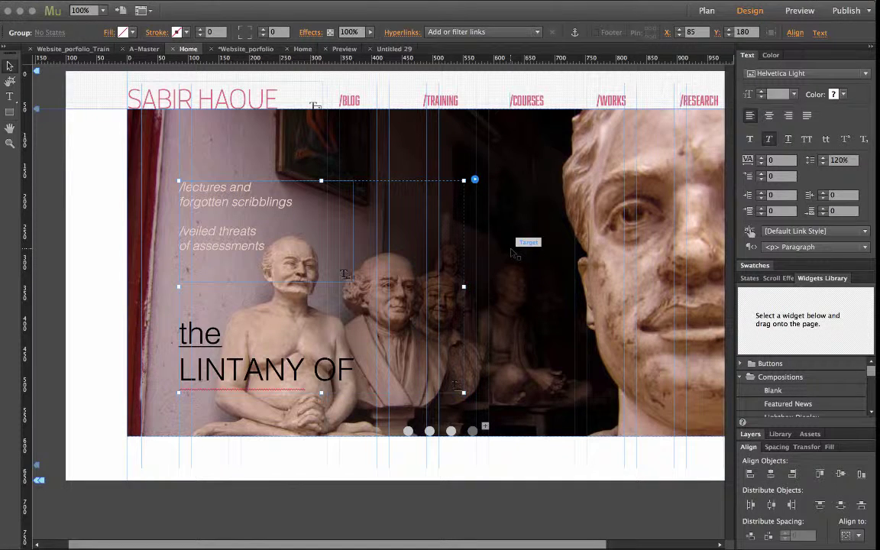
left_click(800, 11)
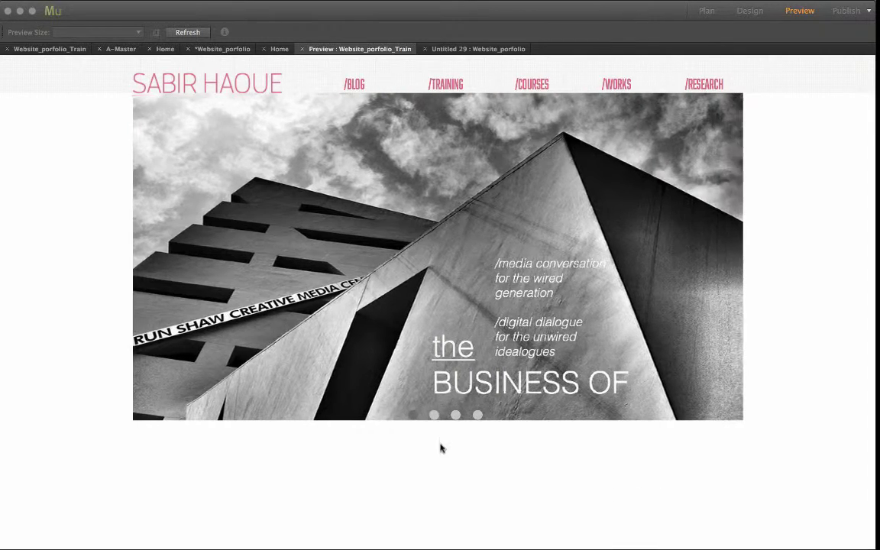
Step: Step through the second, third and fourth slides using the slideshow dots in Preview
left_click(434, 414)
left_click(456, 415)
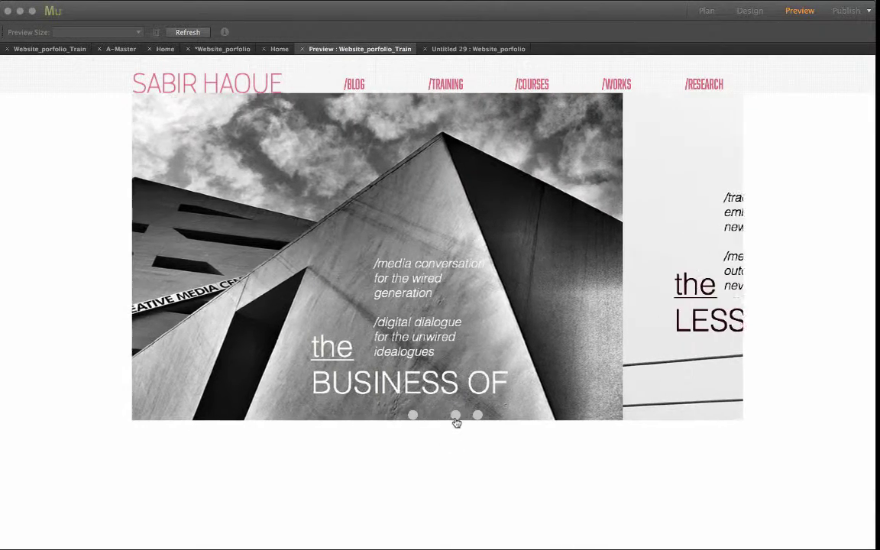
left_click(477, 415)
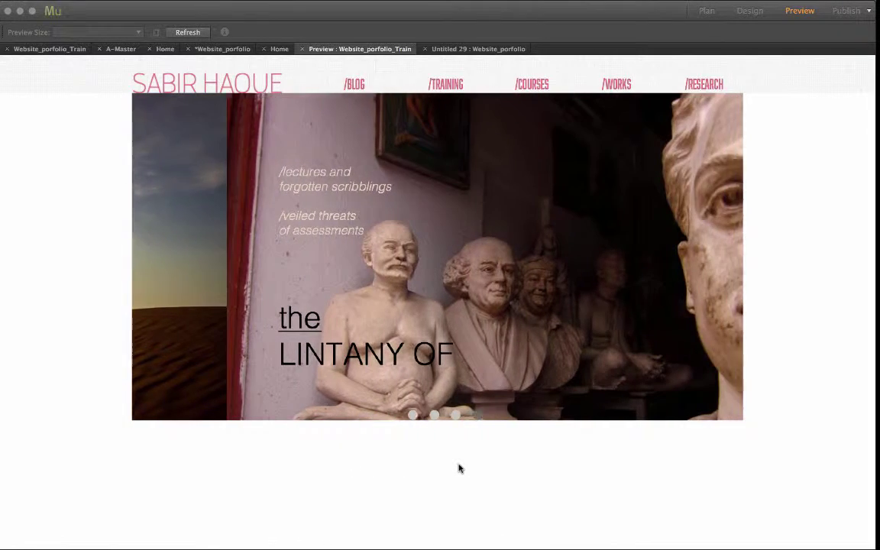
Step: Back in Design view, give the slideshow dot's Normal state 50% opacity
key("super+l")
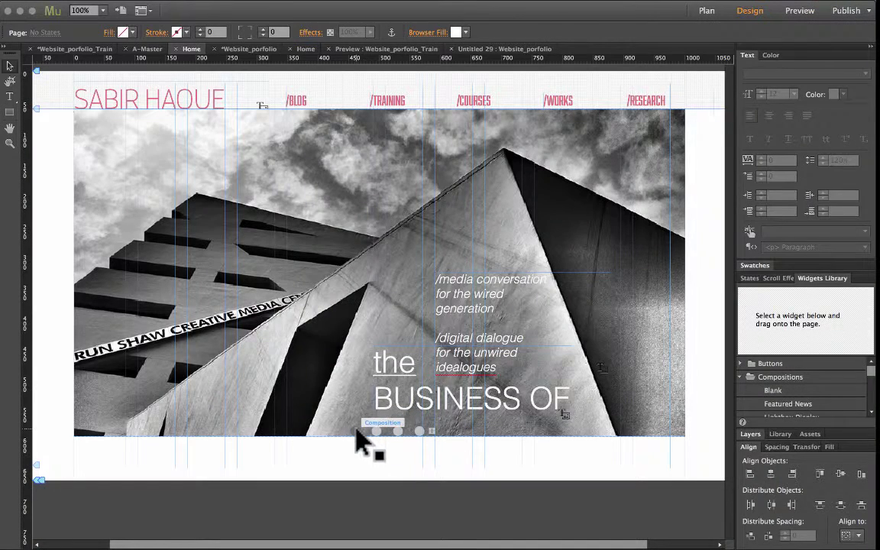
left_click(358, 431)
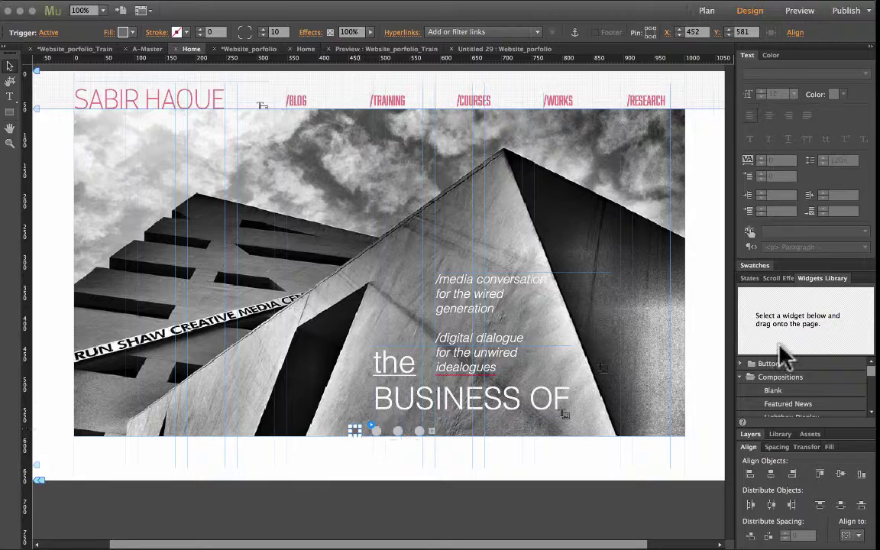
left_click(748, 278)
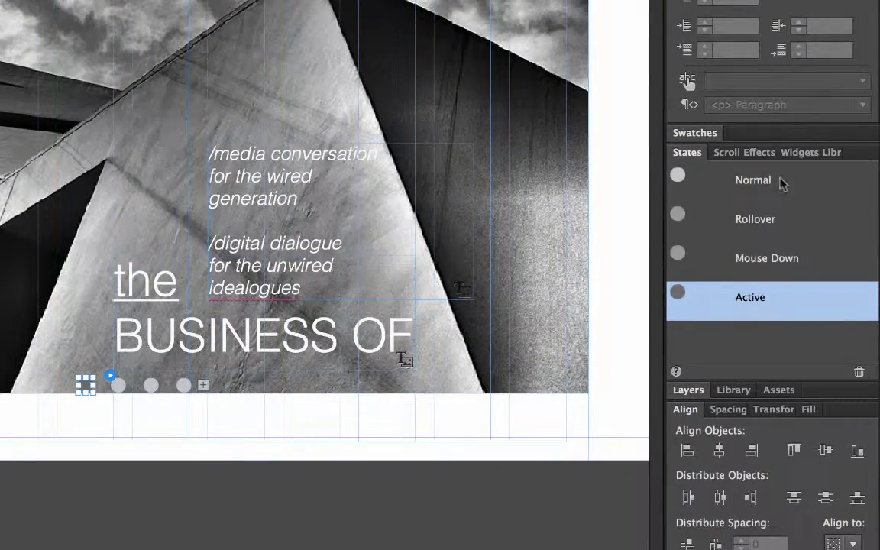
left_click(763, 182)
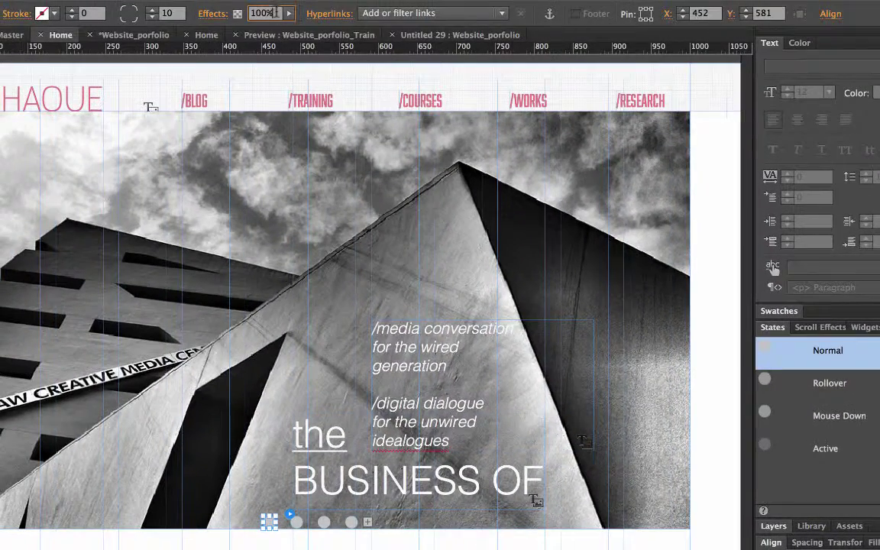
type("50")
key("Return")
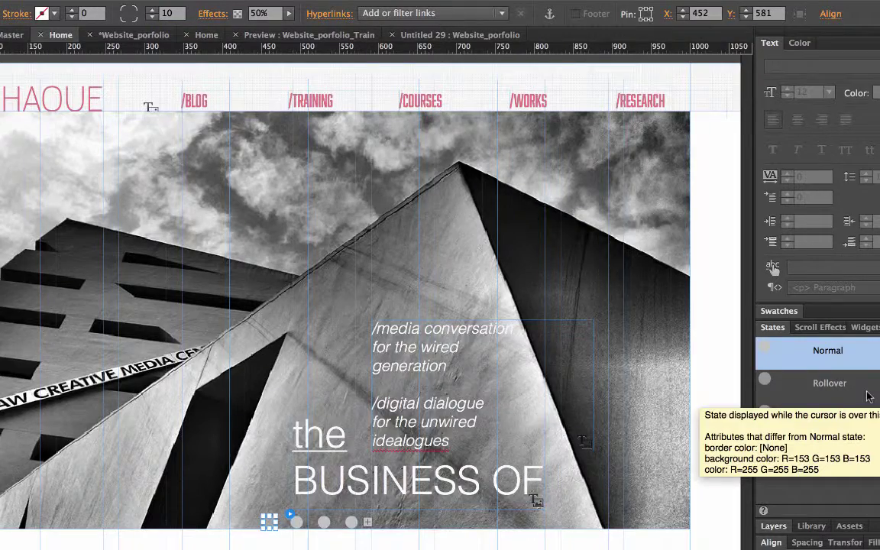
Step: Make the dot's Rollover state fill tan
key("super+equal")
key("super+equal")
key("super+equal")
key("super+equal")
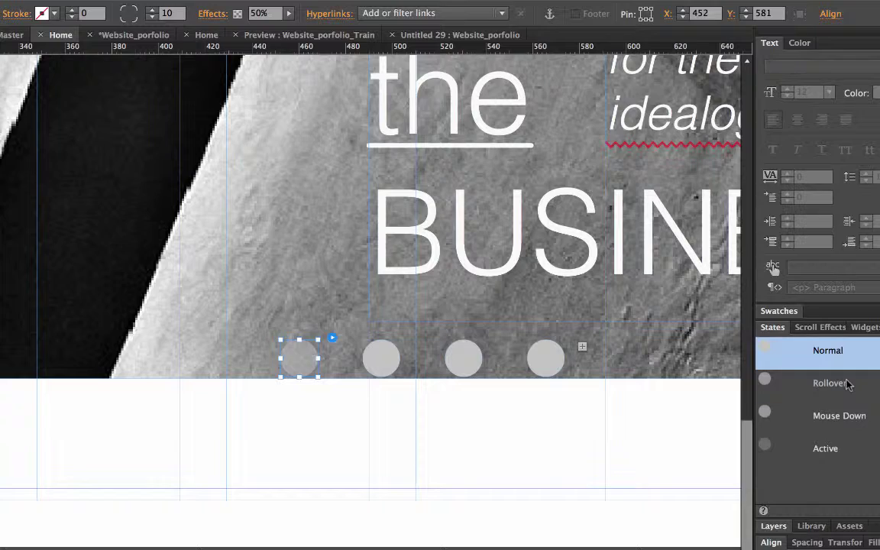
left_click(831, 382)
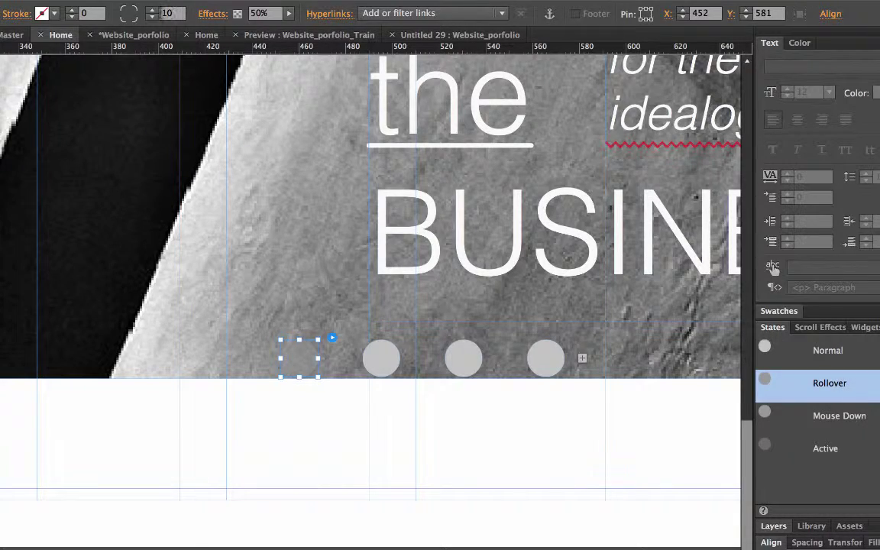
left_click(0, 13)
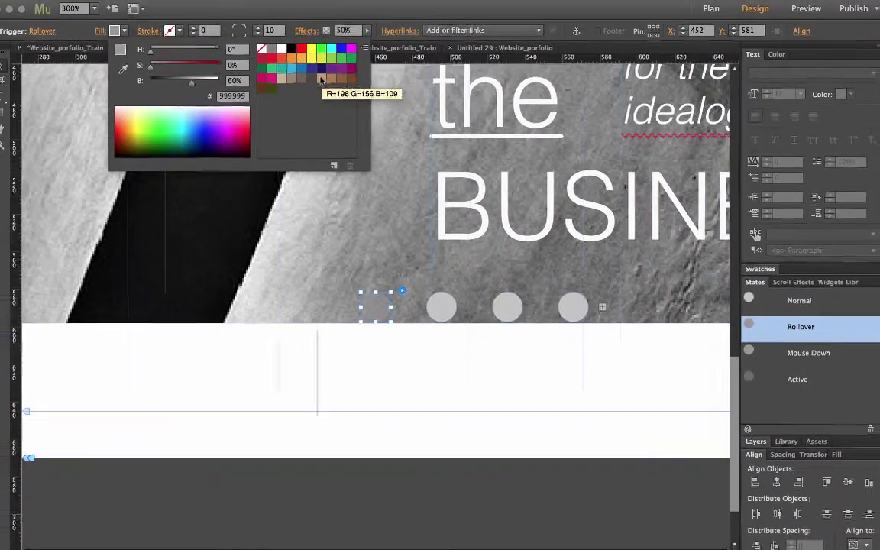
left_click(328, 81)
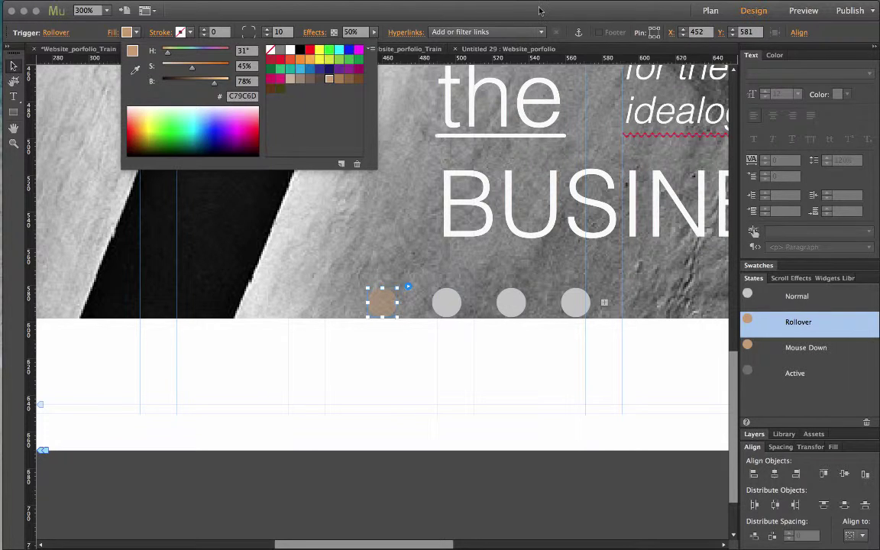
Step: Set Mouse Down opacity to 100% and give the Active state a black fill at 100%
left_click(786, 348)
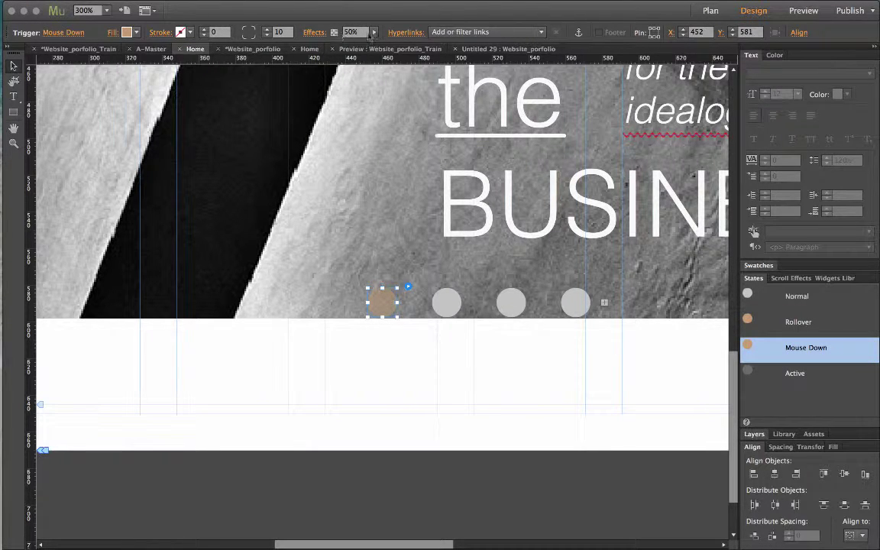
left_click(370, 36)
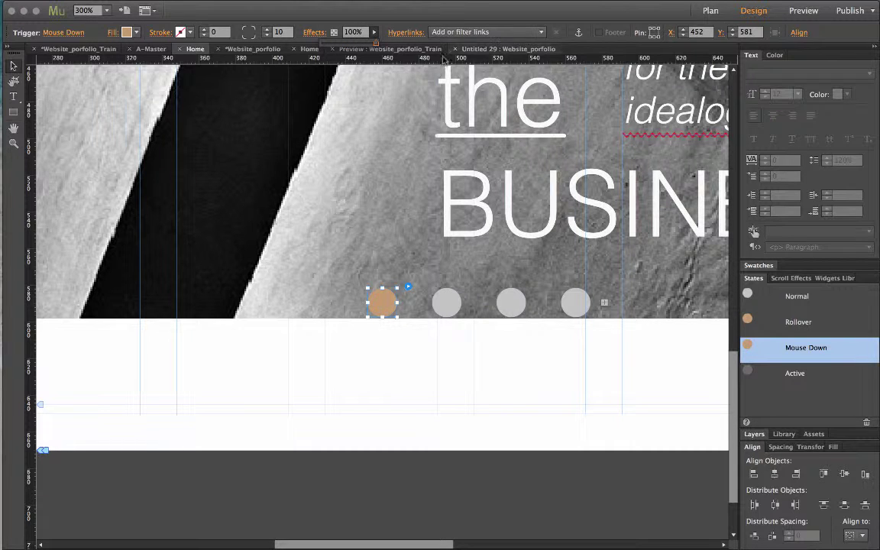
left_click(802, 377)
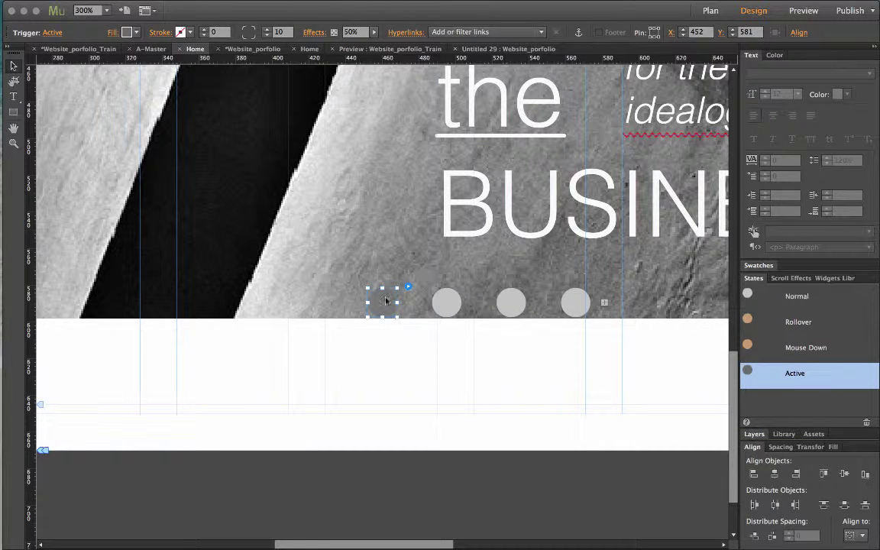
left_click(373, 32)
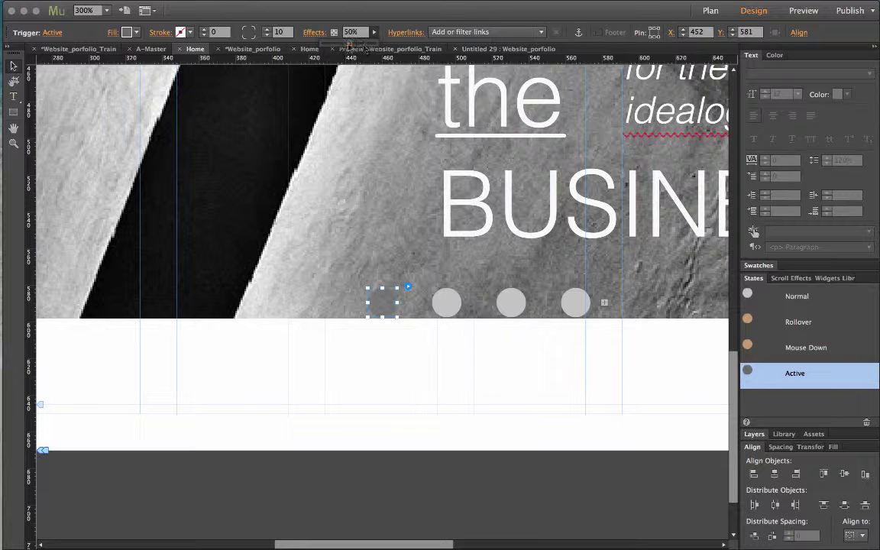
left_click_drag(317, 43, 376, 42)
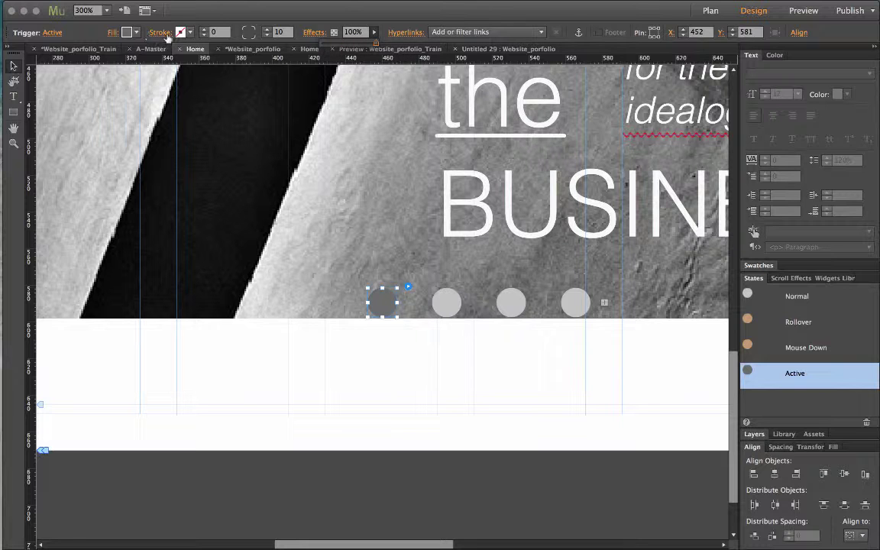
left_click(136, 33)
left_click(299, 50)
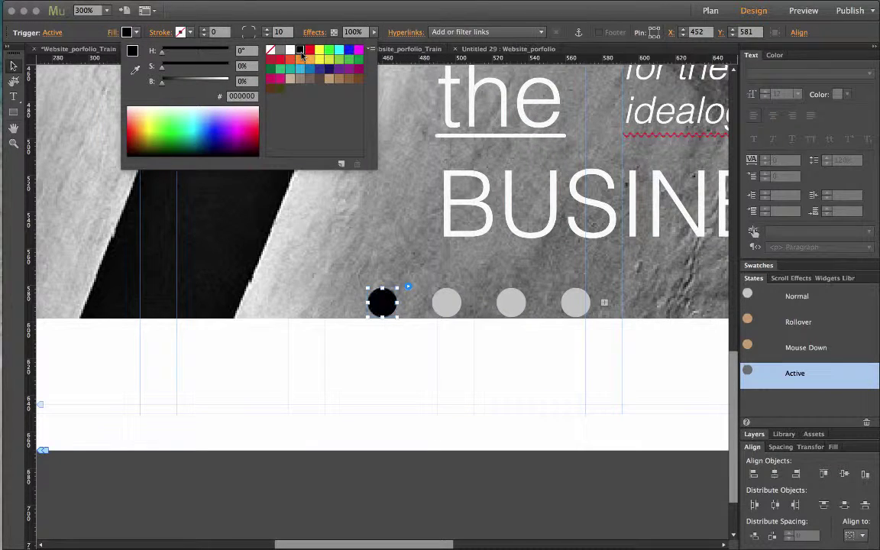
left_click(727, 267)
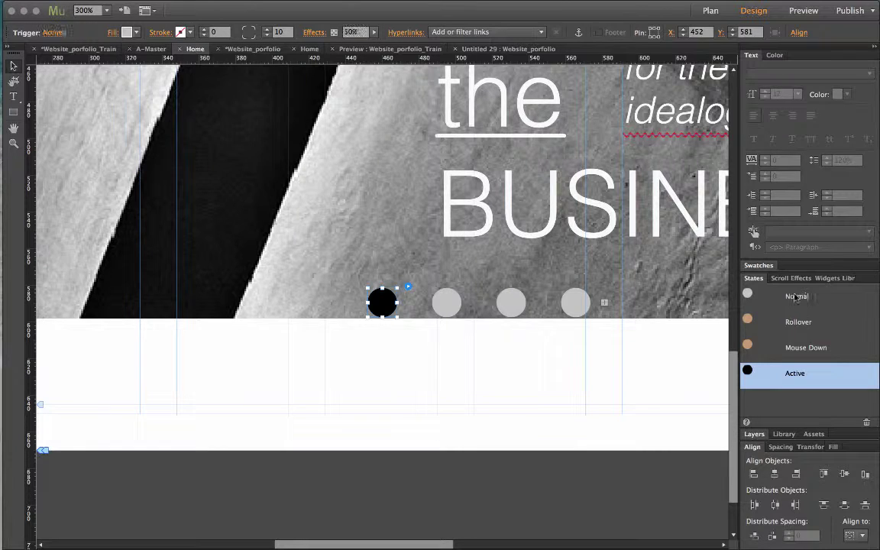
Step: Review the Normal, Rollover, Mouse Down and Active states, then zoom out and select the slideshow
left_click(795, 297)
left_click(798, 321)
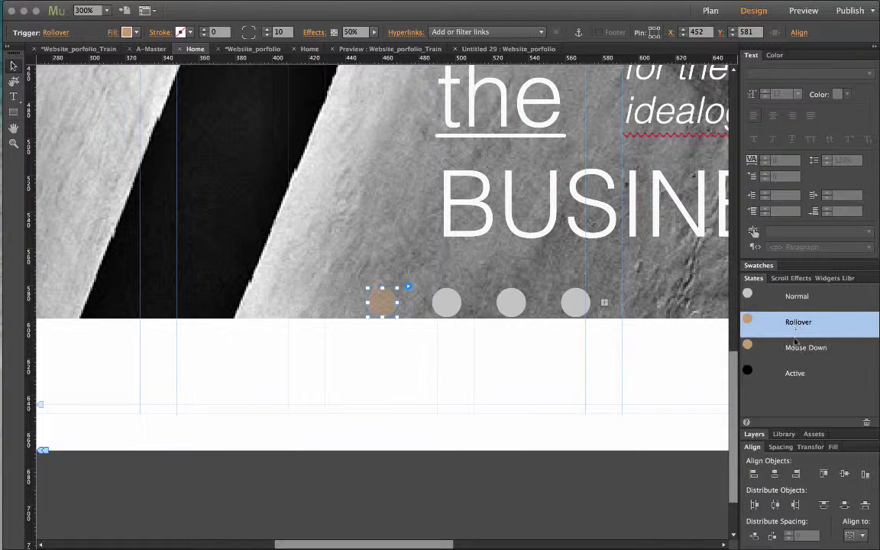
left_click(796, 347)
left_click(790, 374)
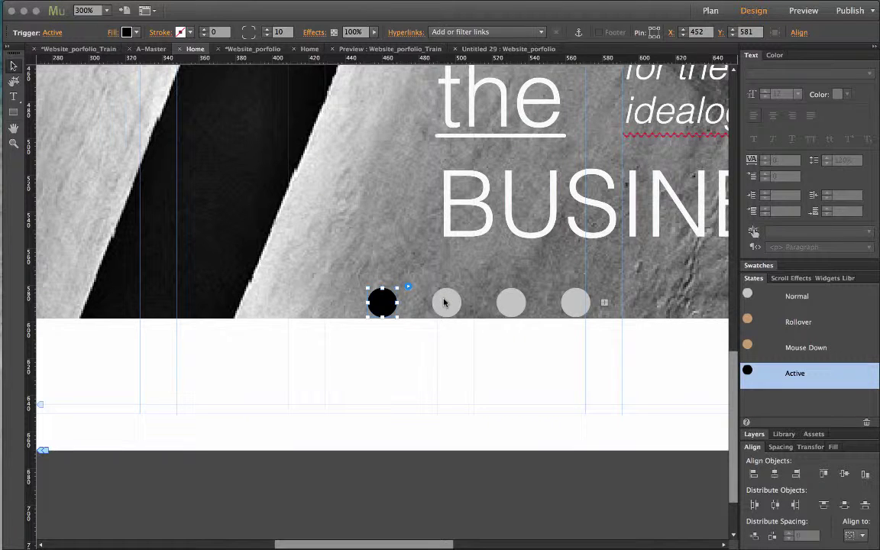
key("Escape")
key("super+1")
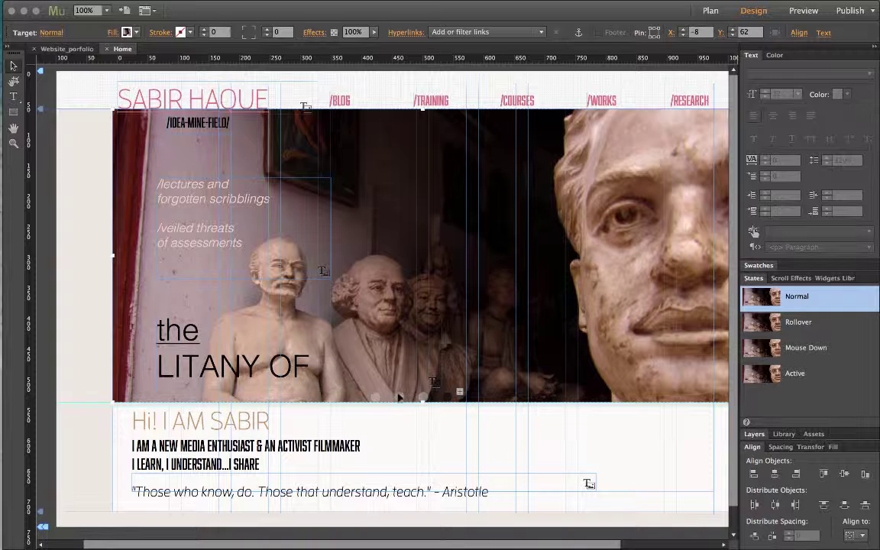
Step: Preview the home page, advancing to the next slide and back to the first with the dots
key("alt+super+p")
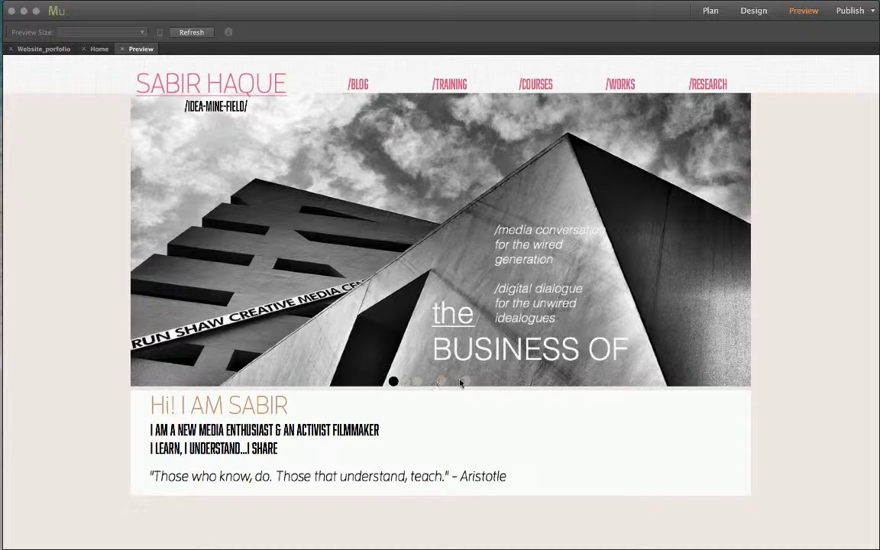
left_click(418, 382)
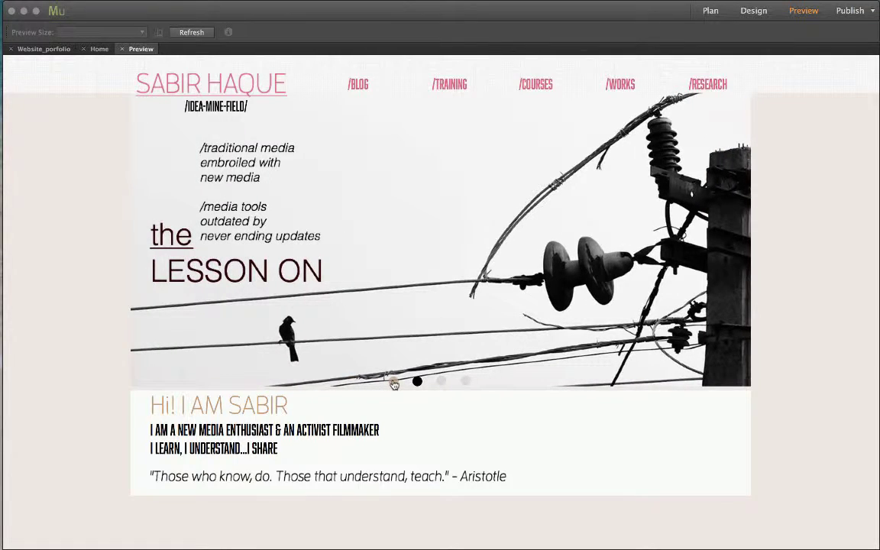
left_click(393, 382)
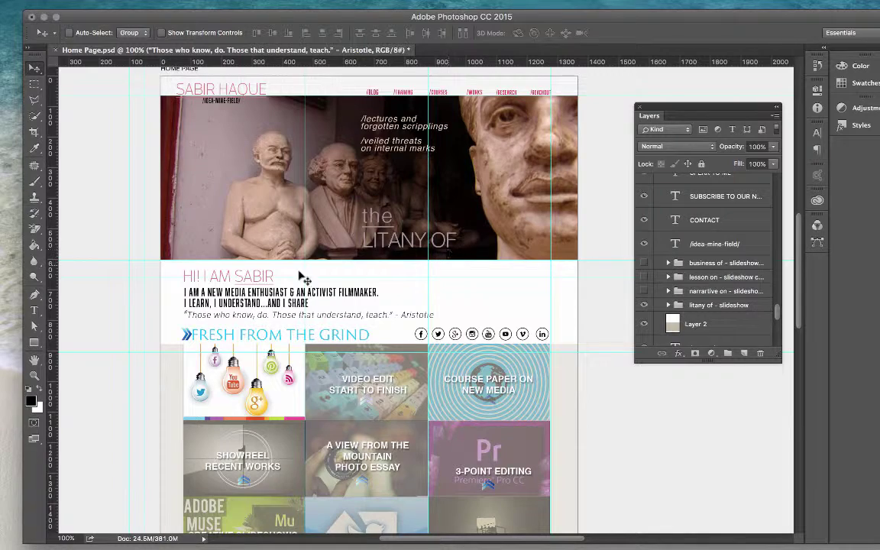
scroll(458, 278, "down", 5)
scroll(439, 260, "left", 3)
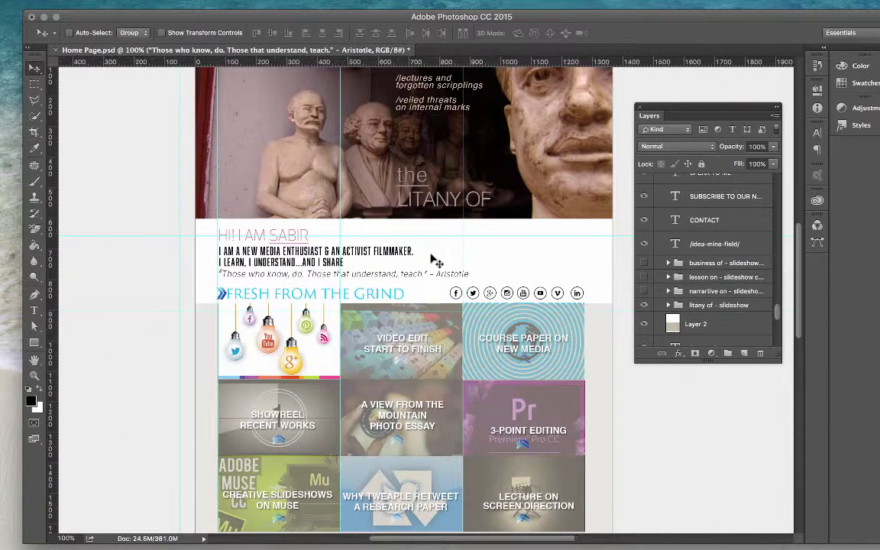